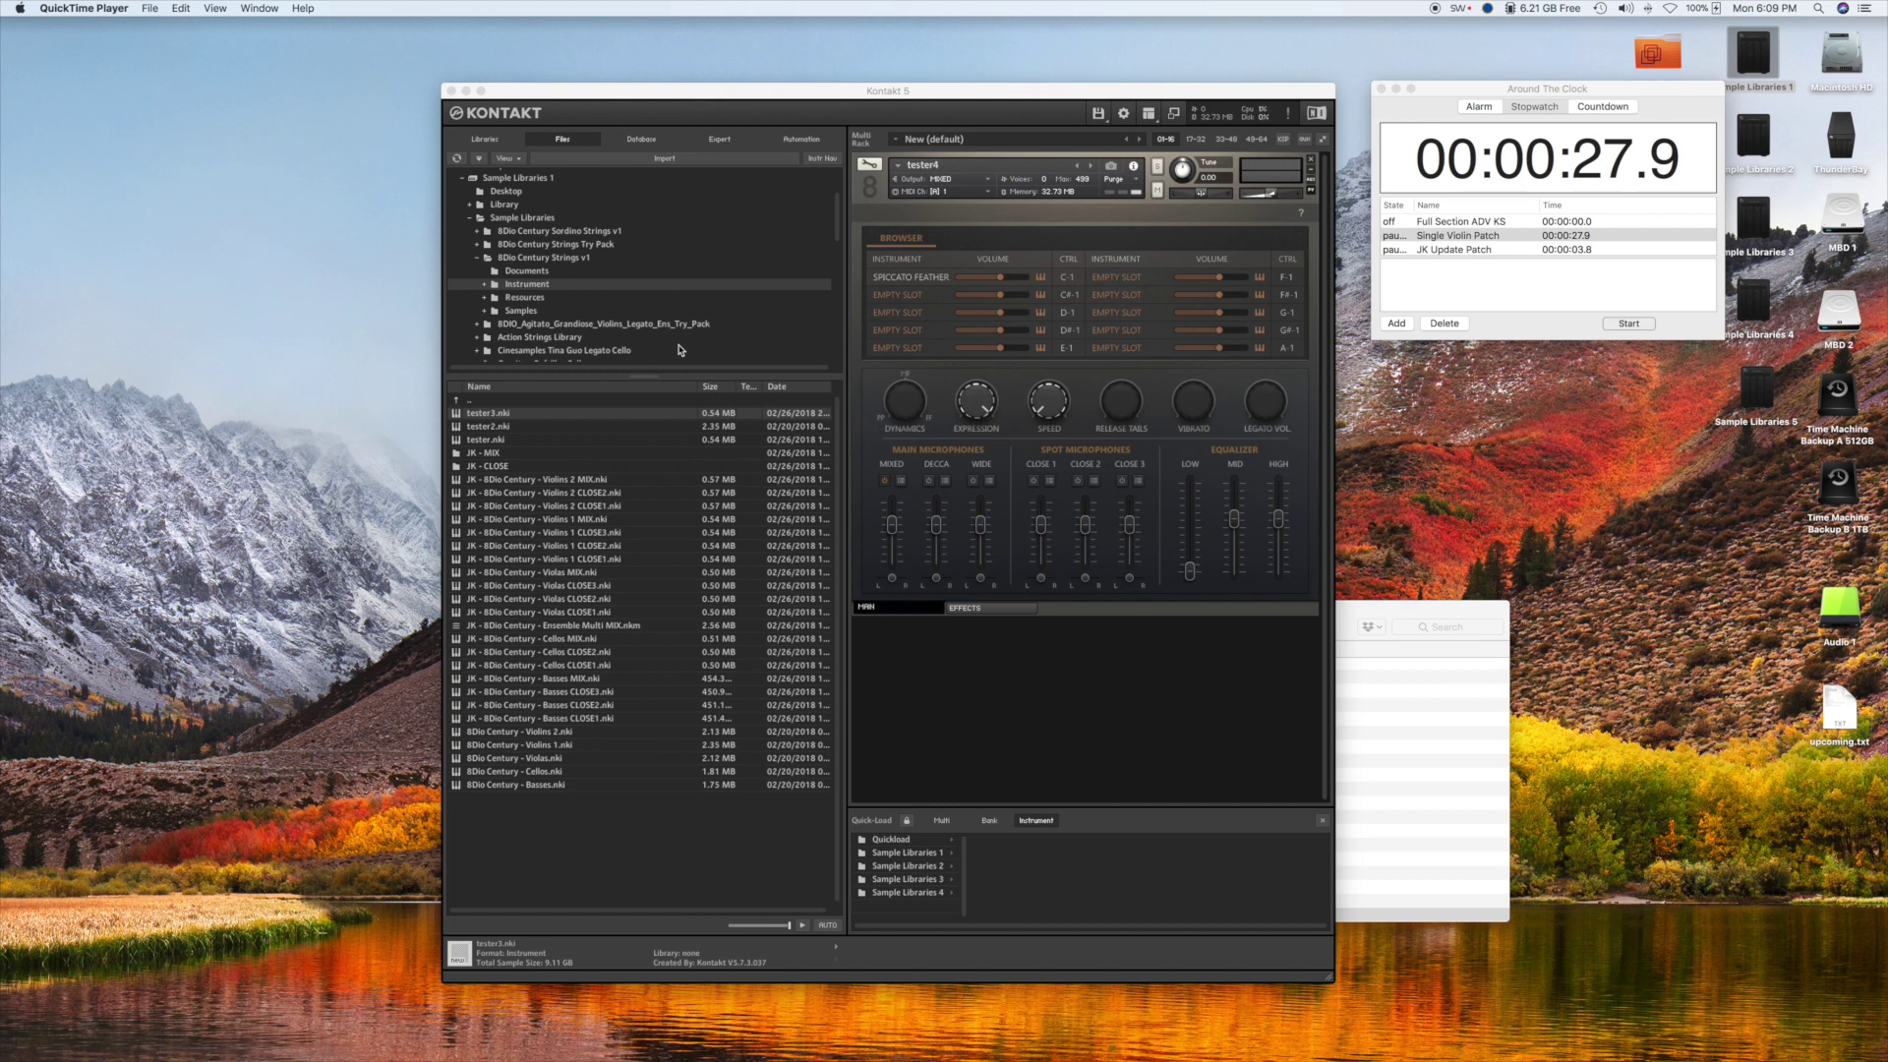
Switch to Around The Clock and view the recorded stopwatch time for JK Update Patch.
click(1478, 90)
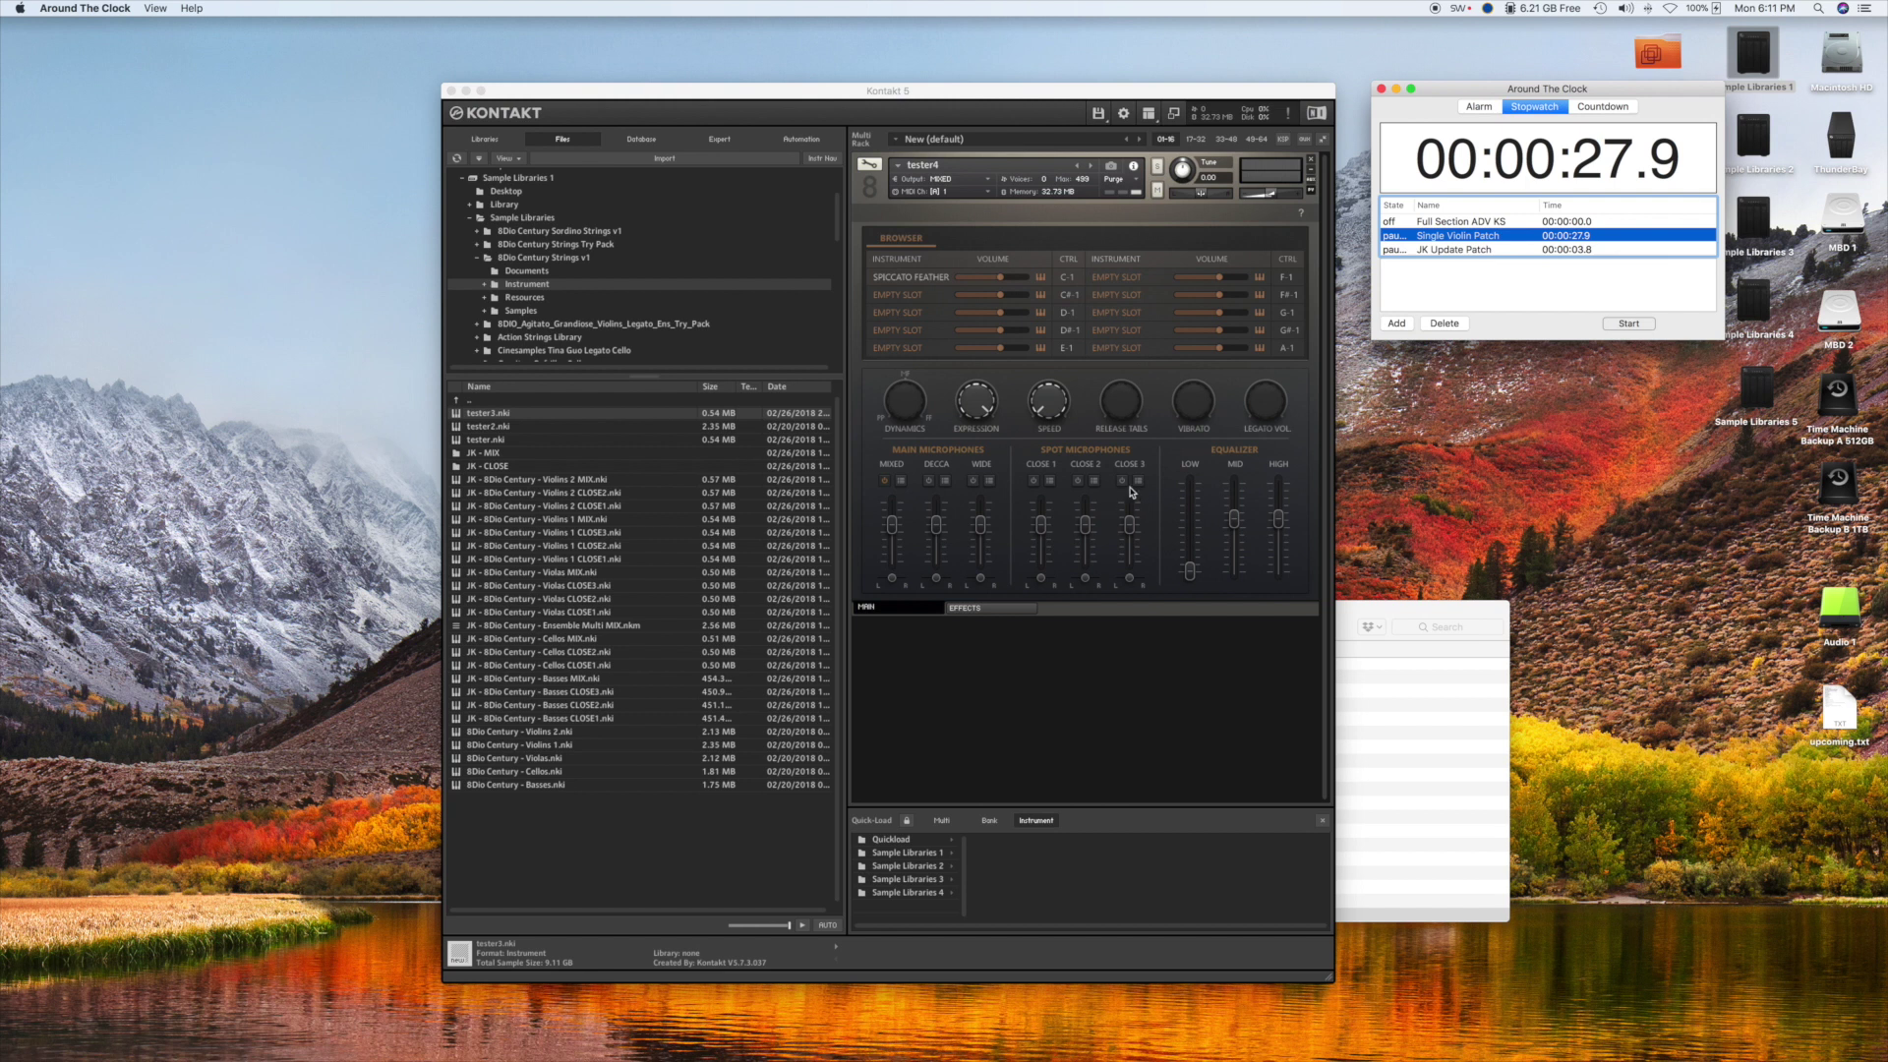
click(1546, 250)
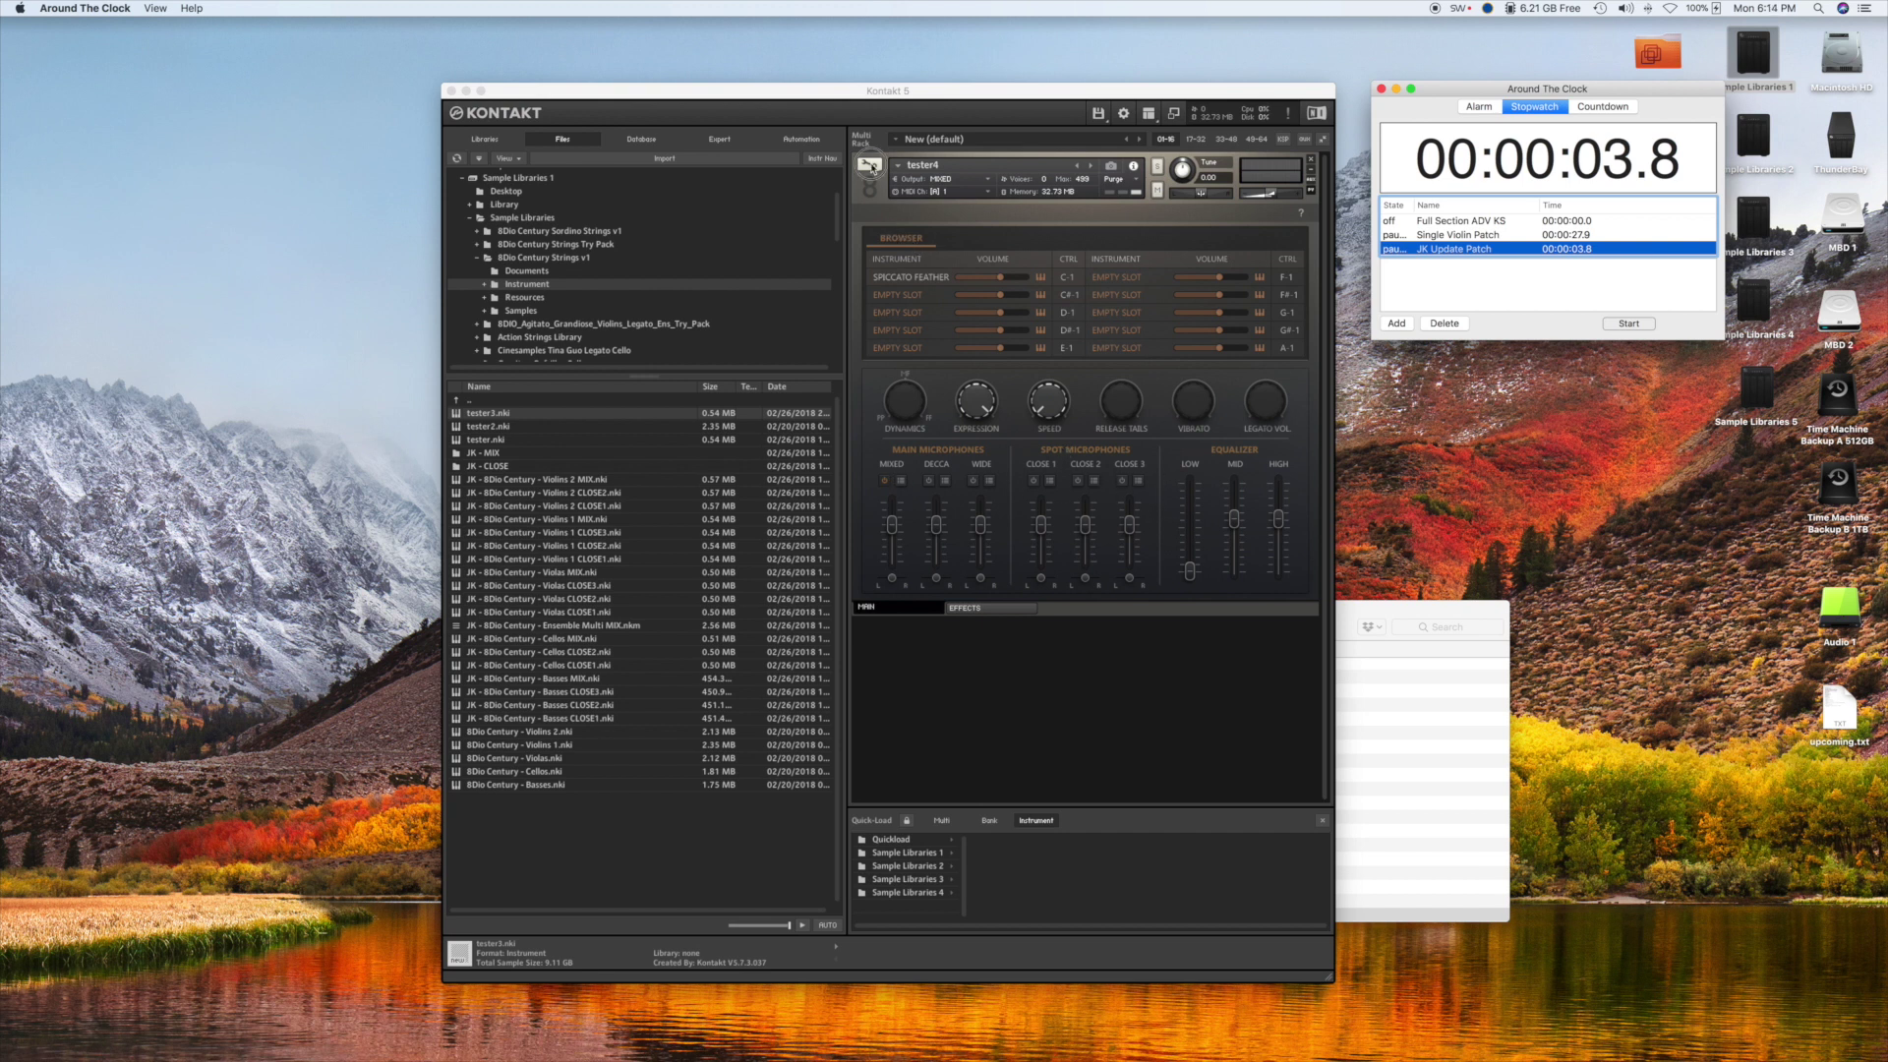
Open the tester4 instrument for editing in Kontakt and show its Group Editor.
click(870, 167)
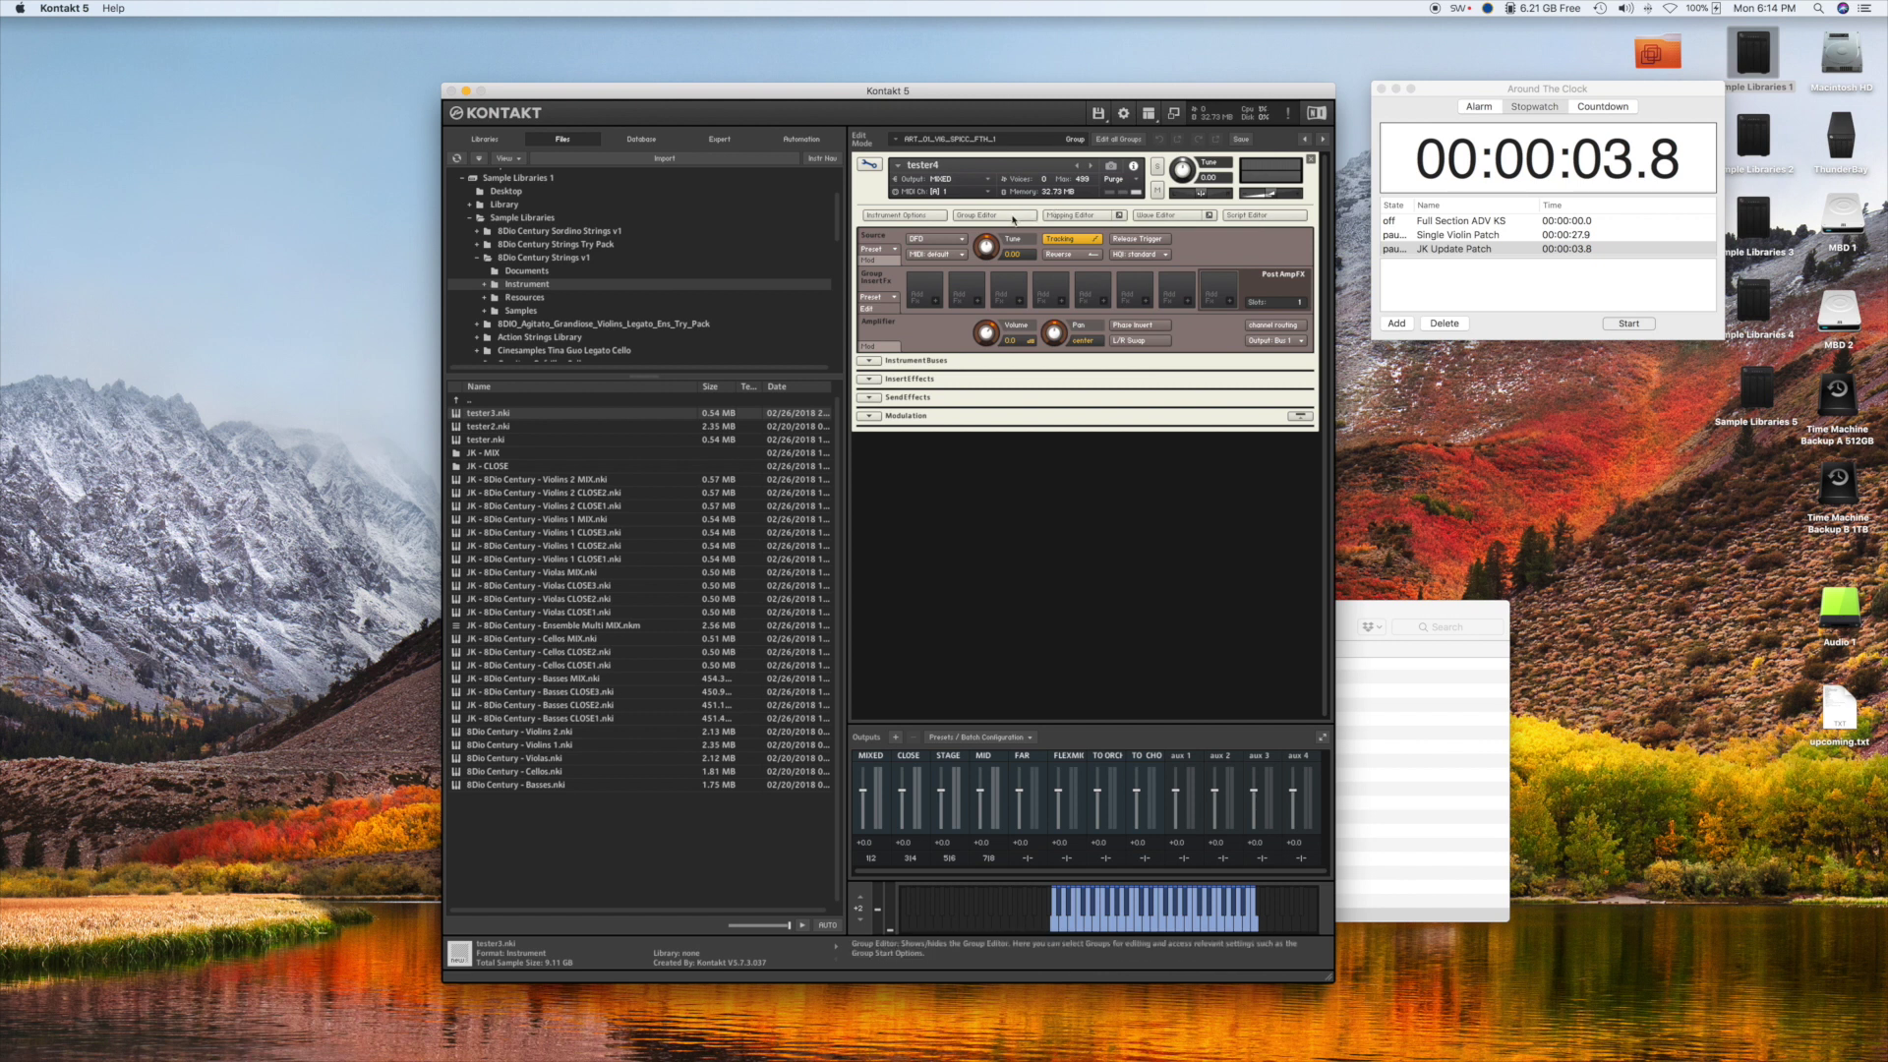
click(1006, 217)
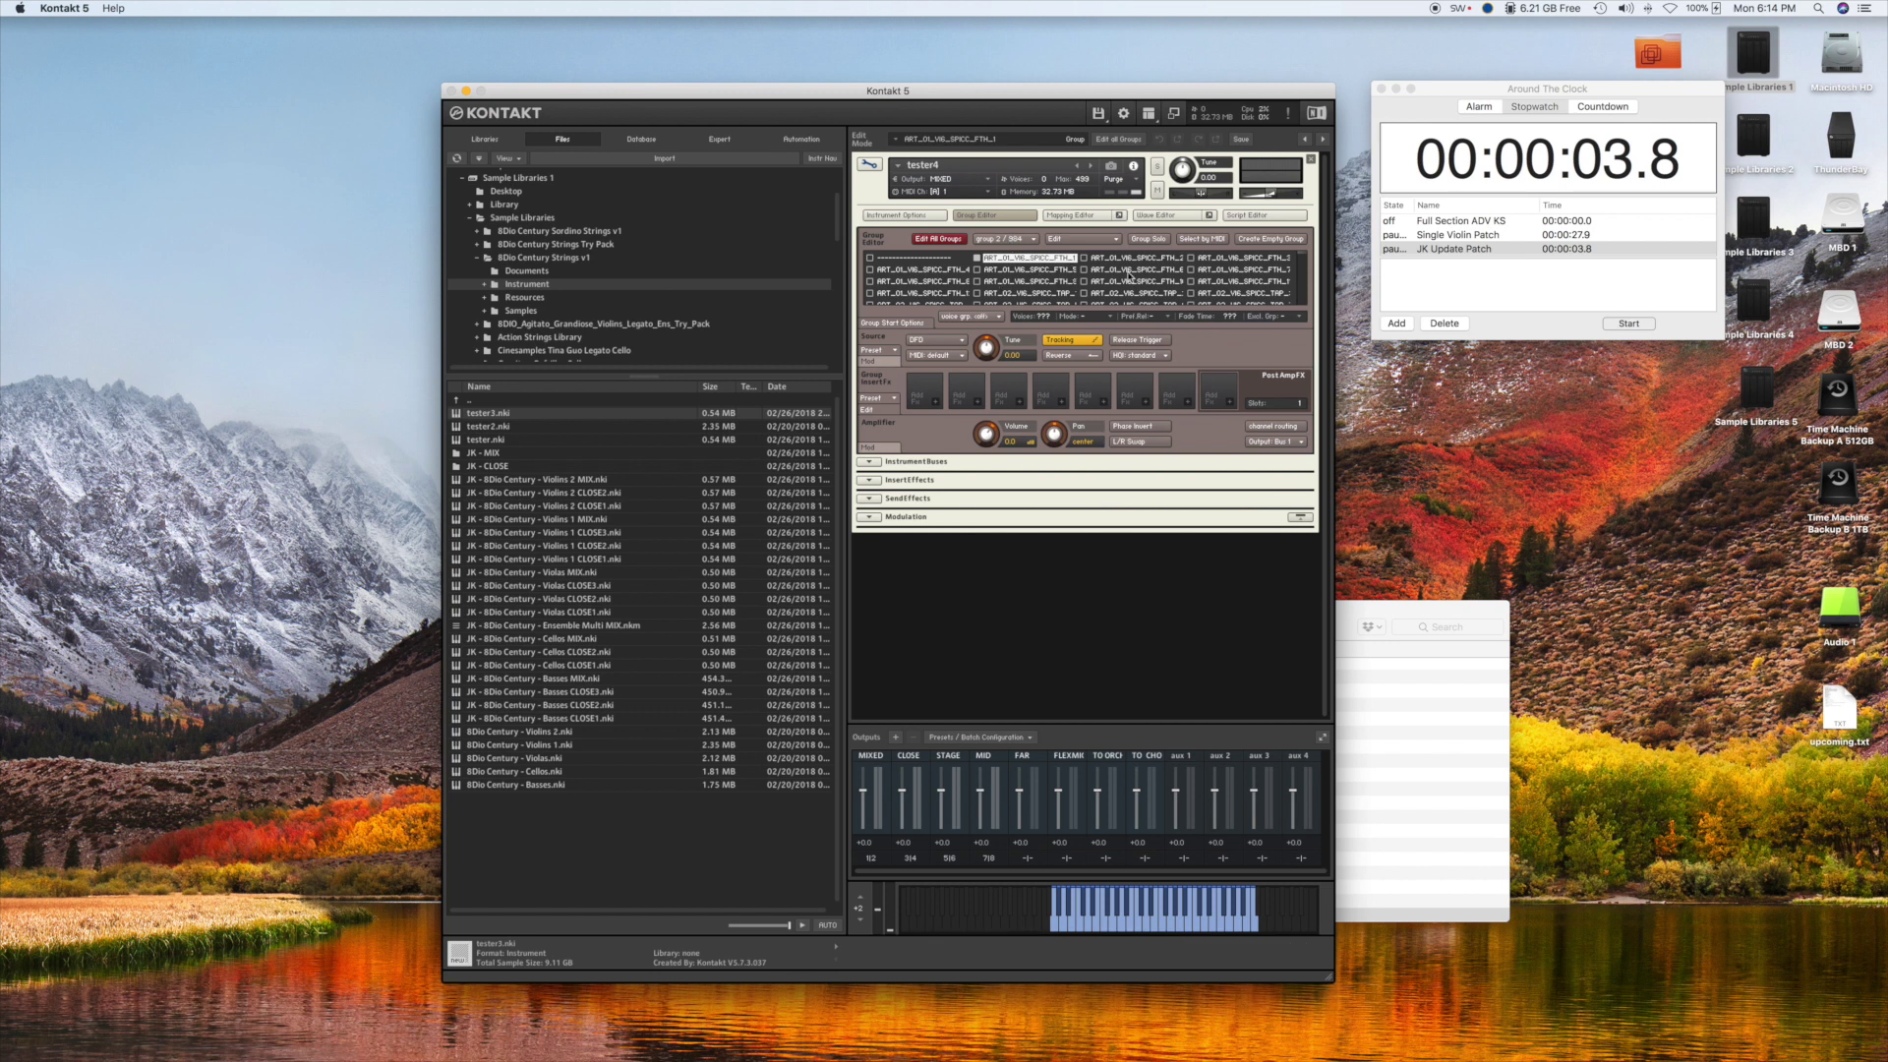
mouse_move(1301, 257)
mouse_down()
mouse_move(1305, 283)
mouse_move(1316, 247)
mouse_up()
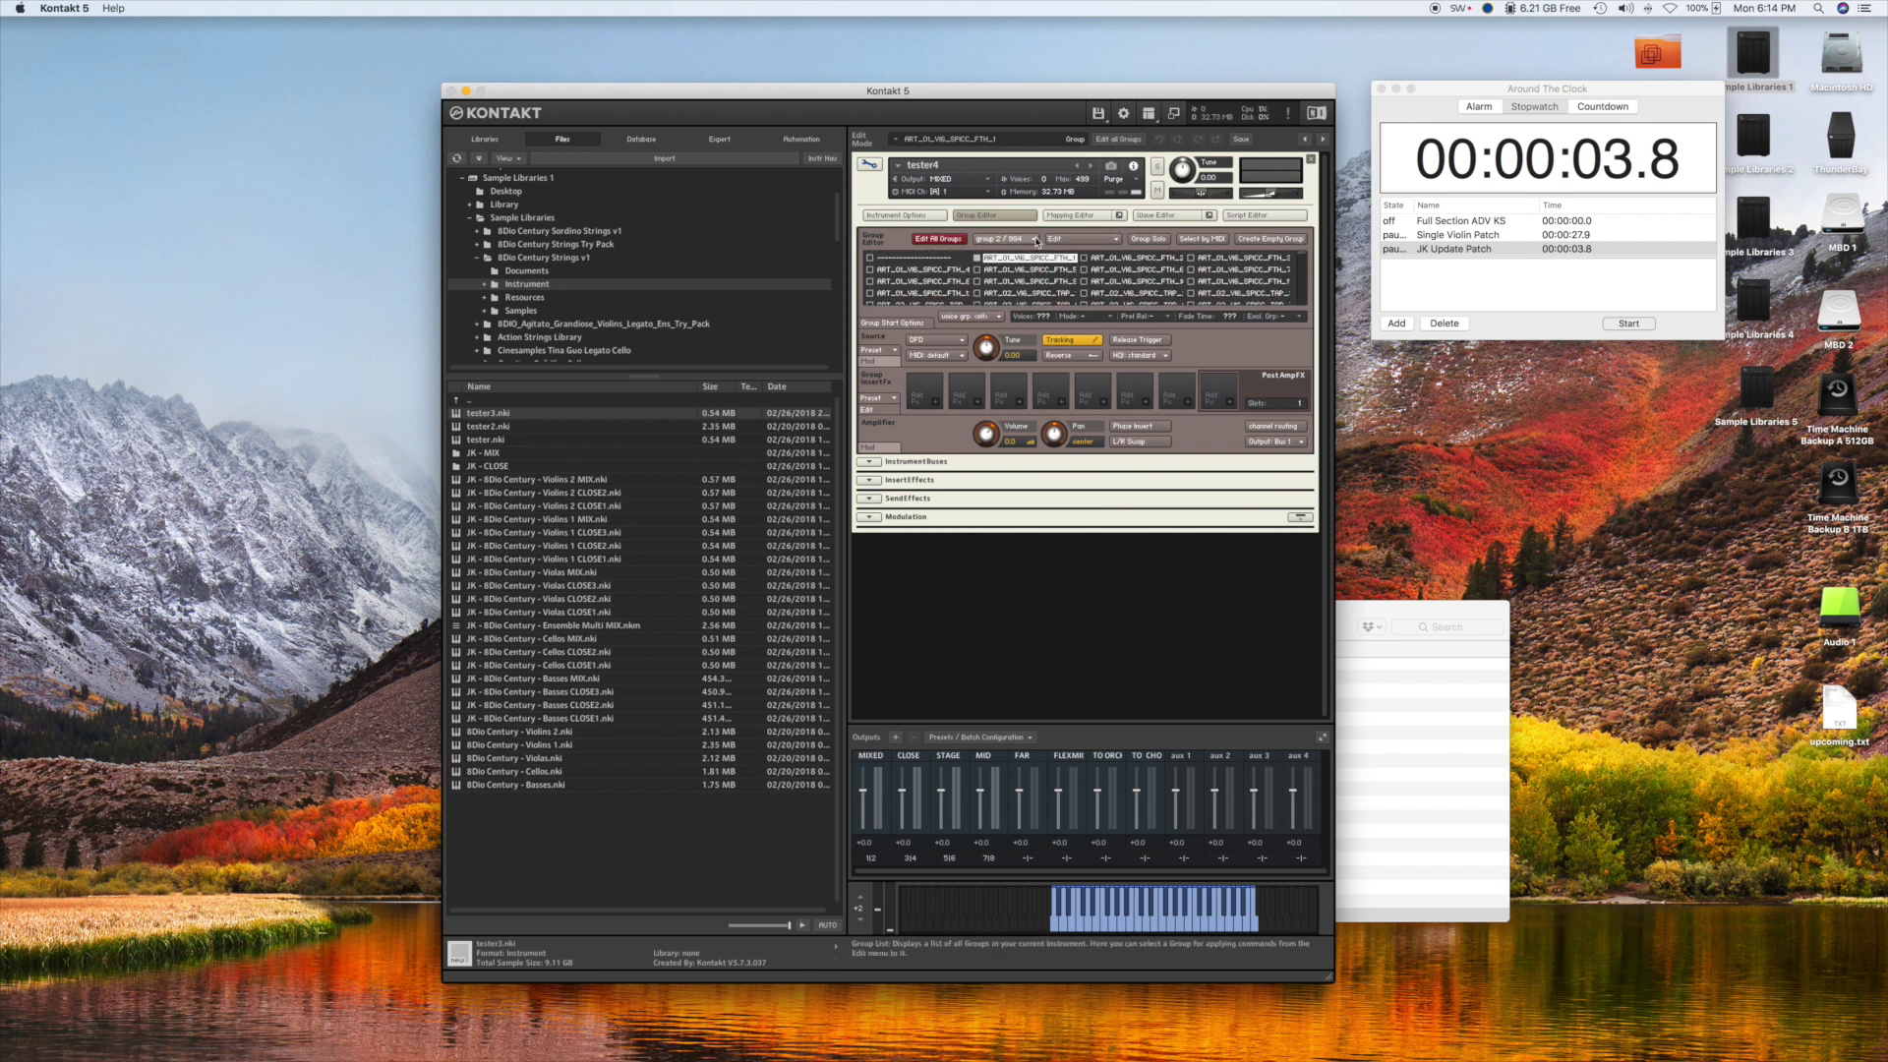
Examine tester4's full group list, from ART_01_VI6_SPICC_FTH_1 through the ART_27 Loure groups and past the separators between the repeated sets.
click(1028, 240)
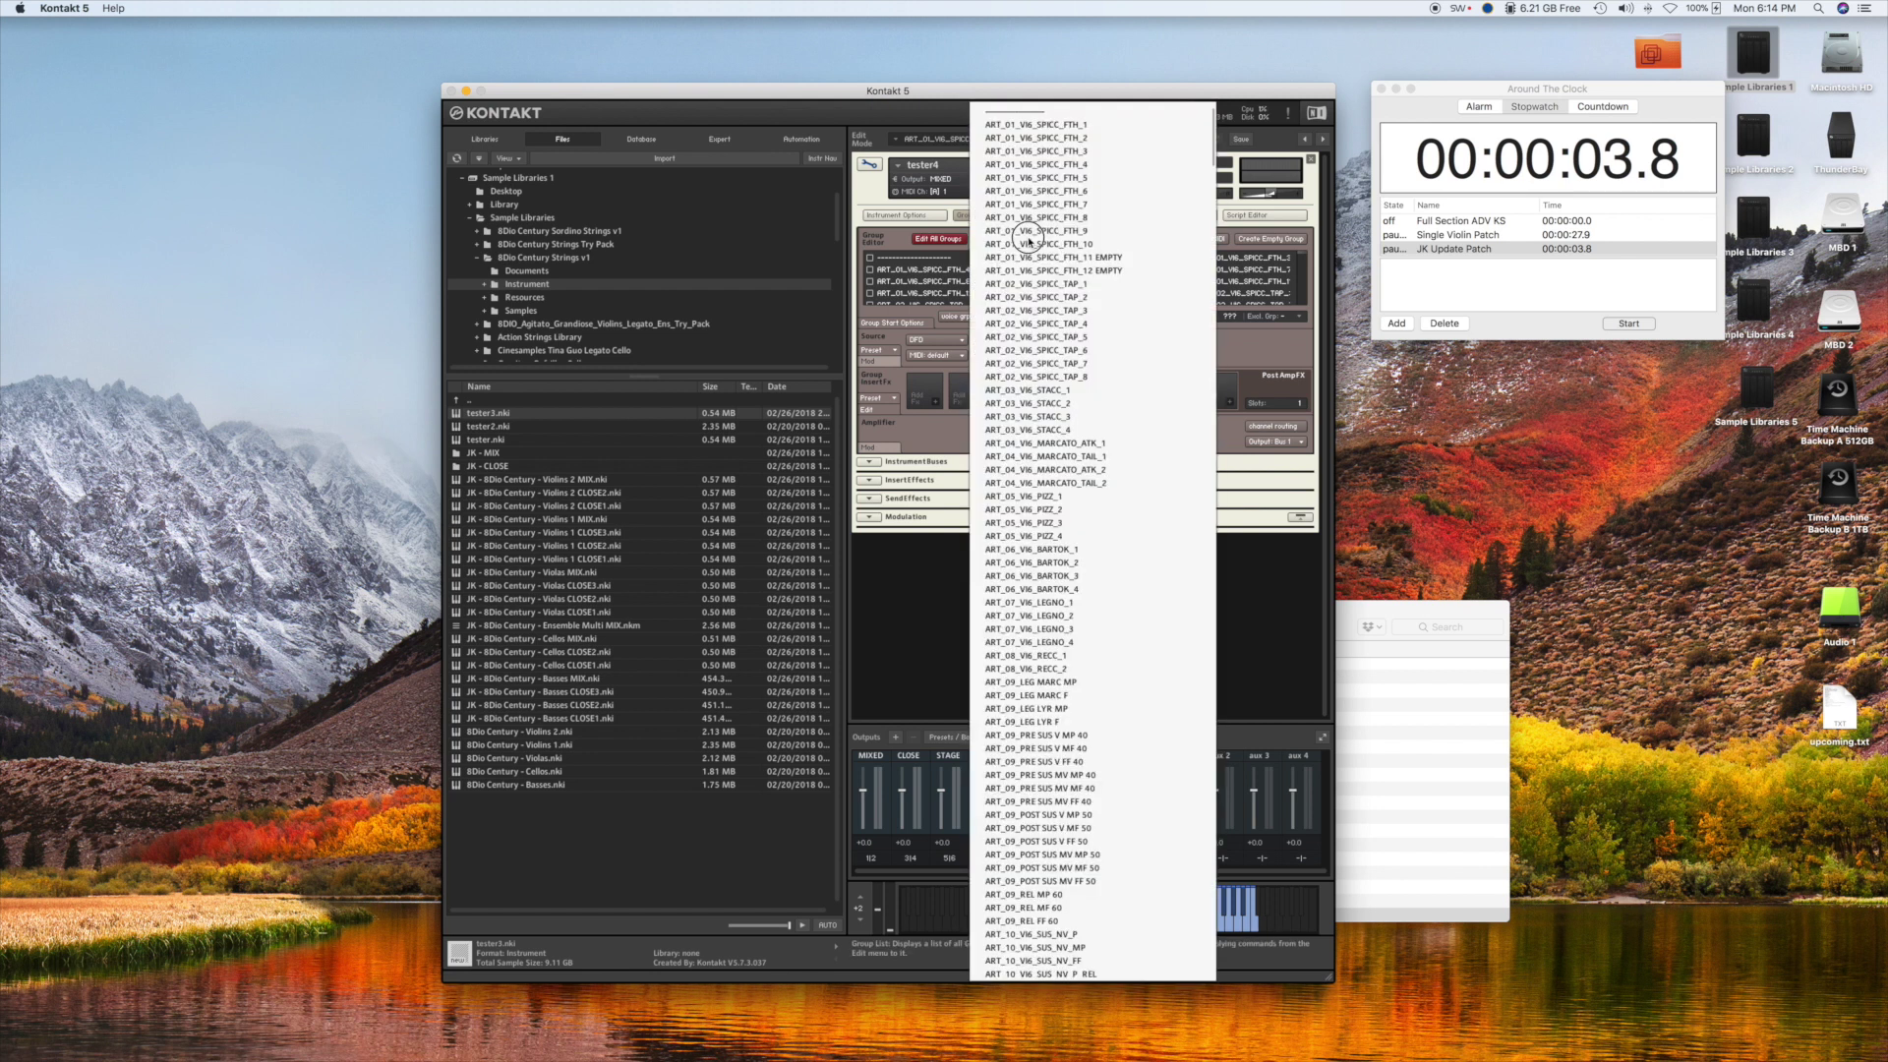
click(1025, 243)
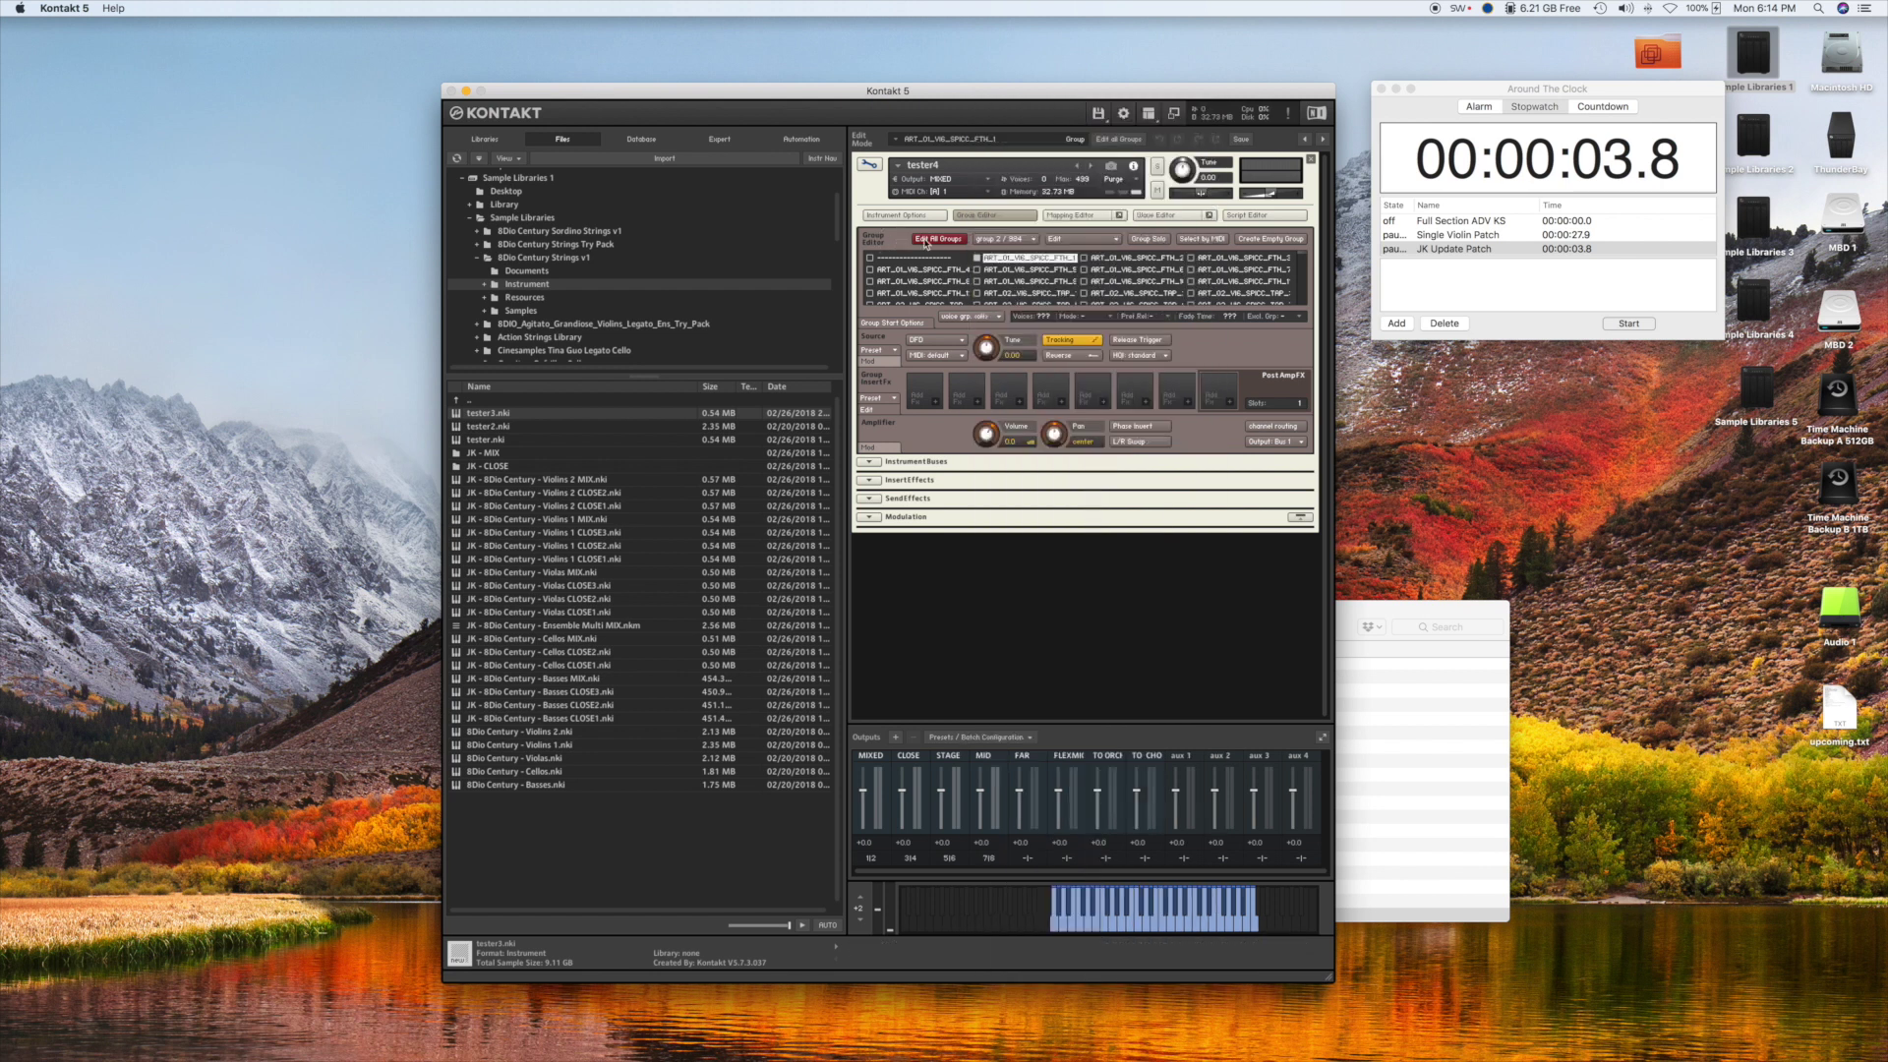
click(1024, 243)
scroll(1042, 241, down, 15)
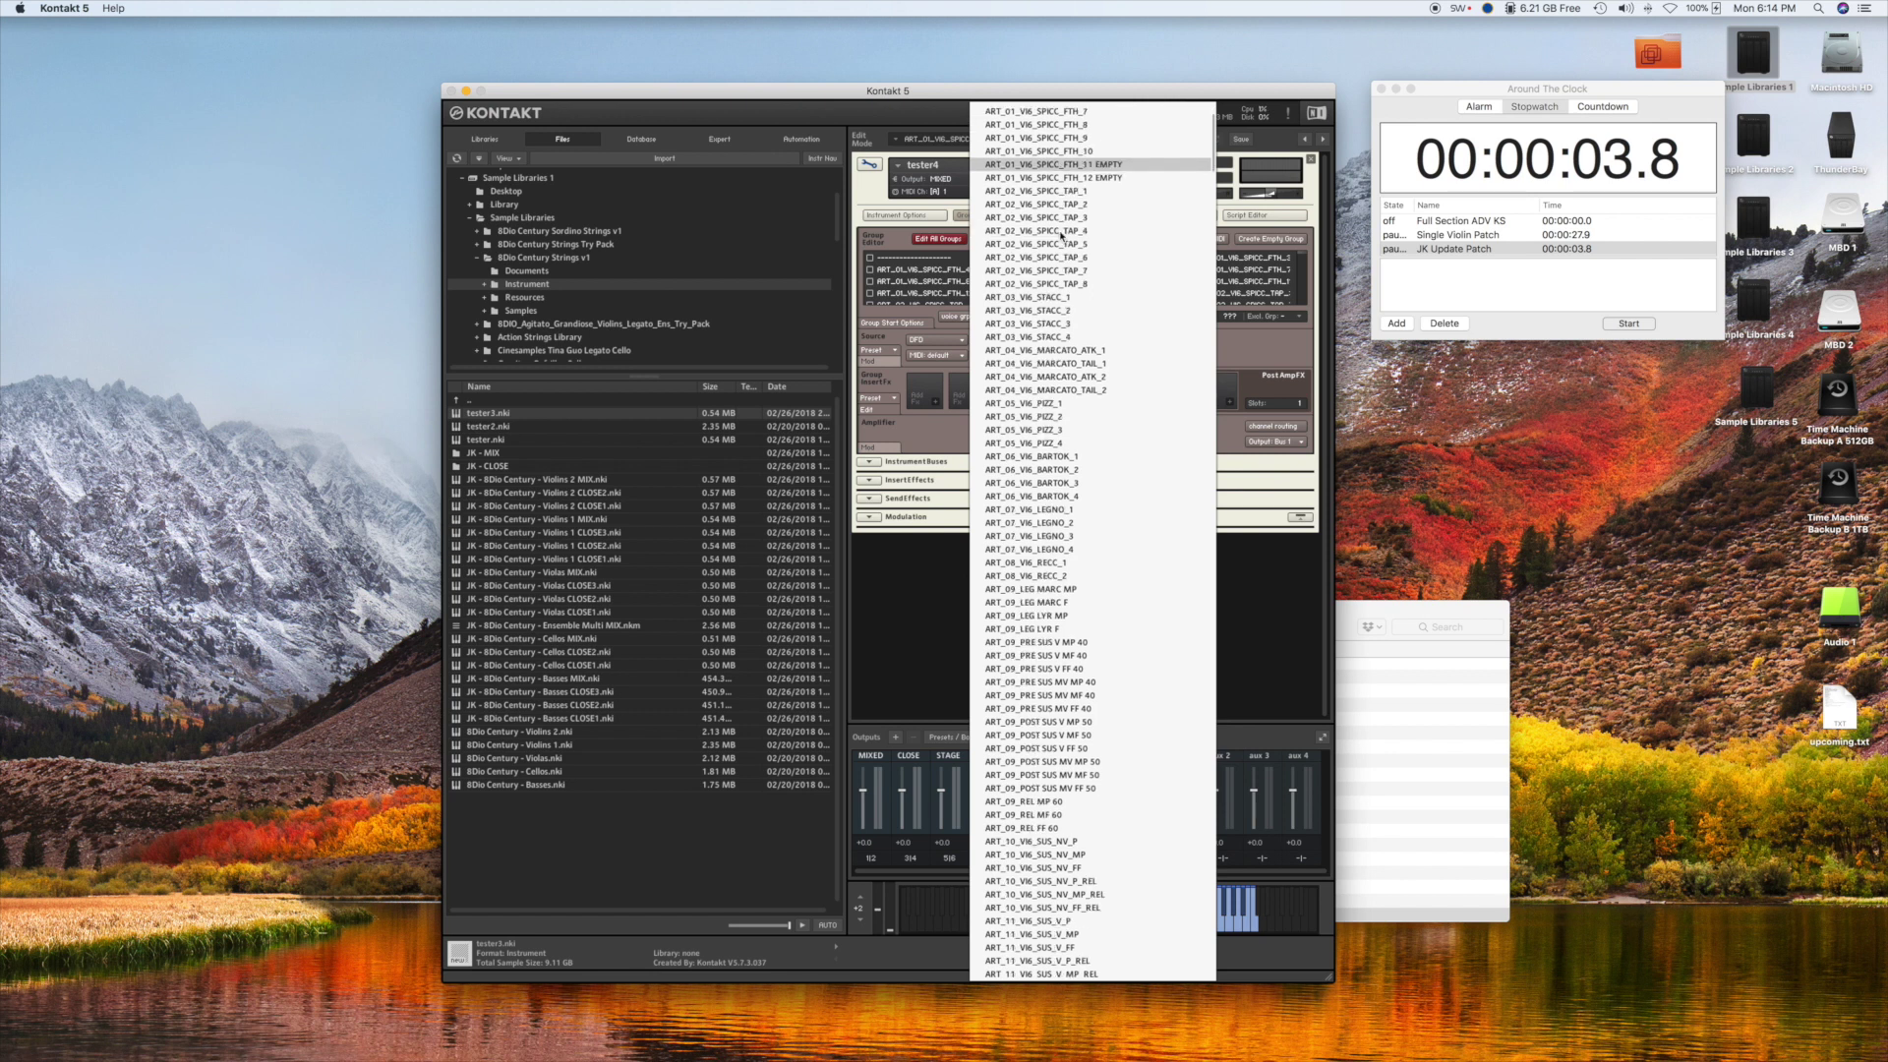
scroll(1060, 236, up, 15)
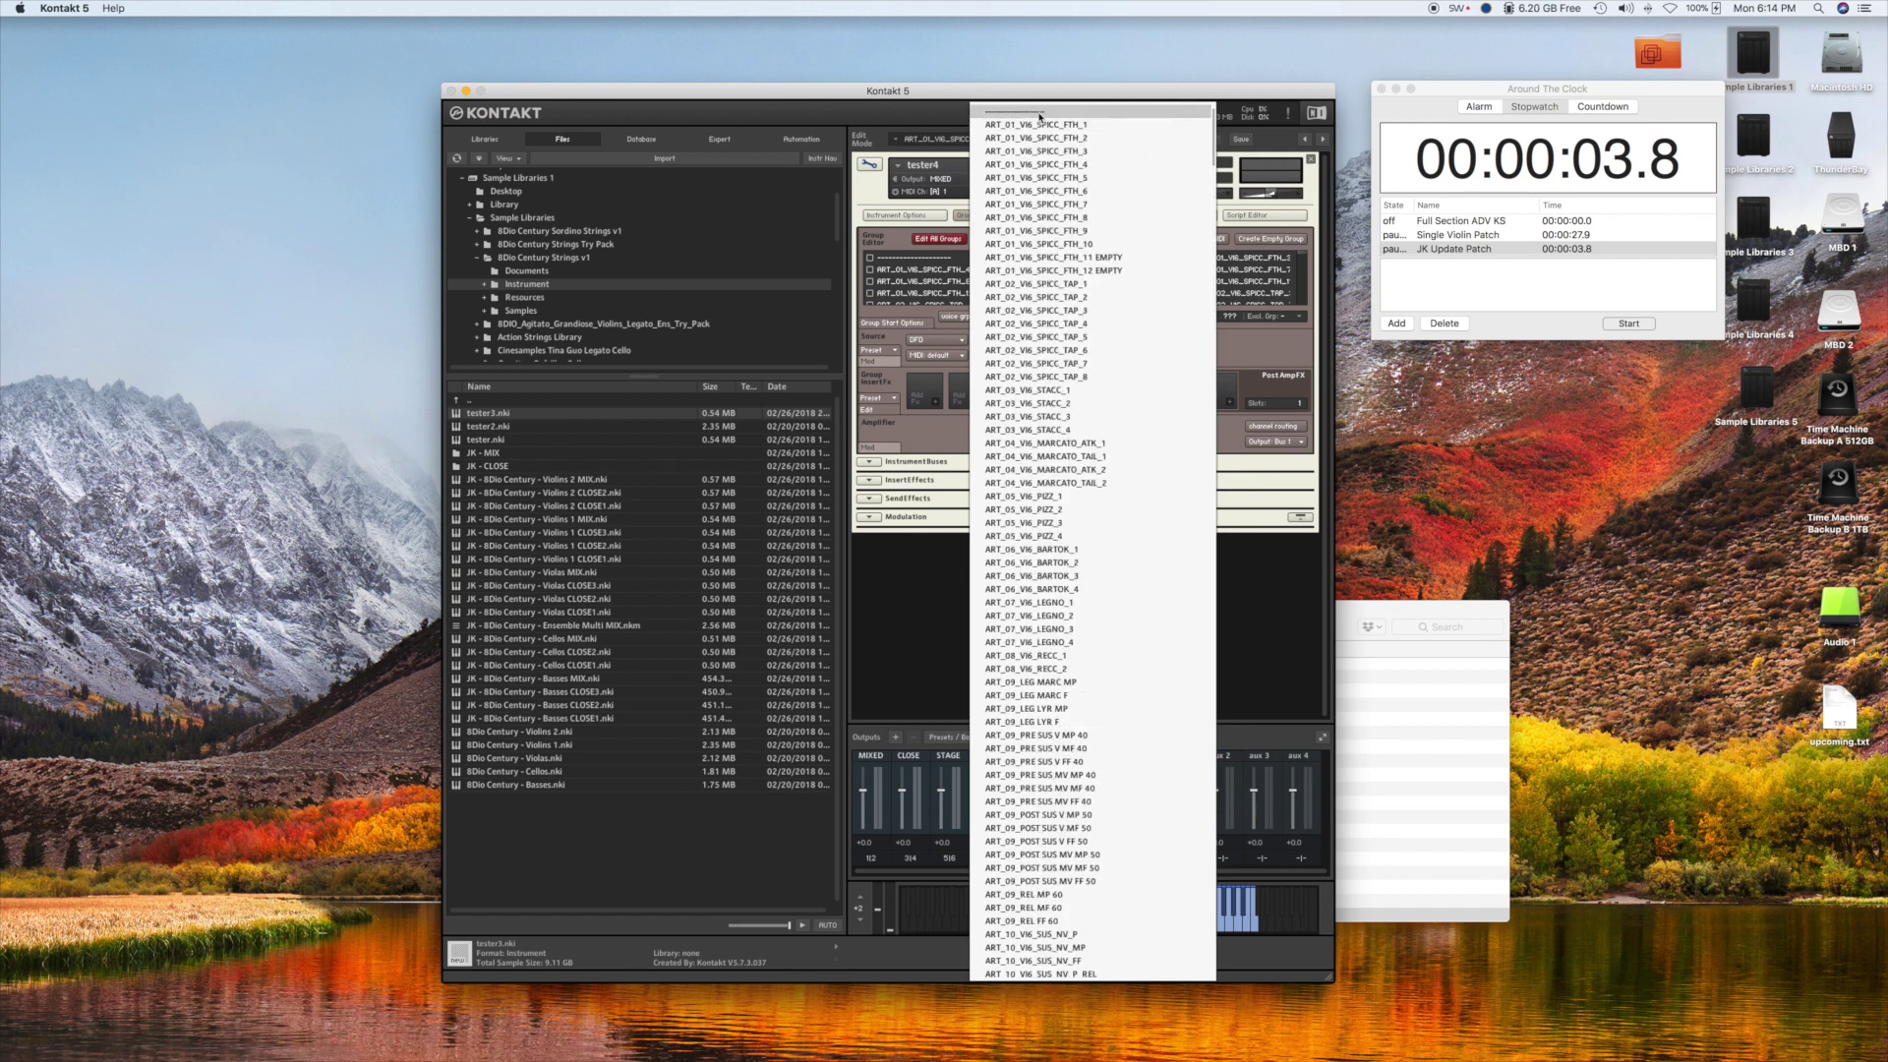
scroll(1081, 216, down, 5)
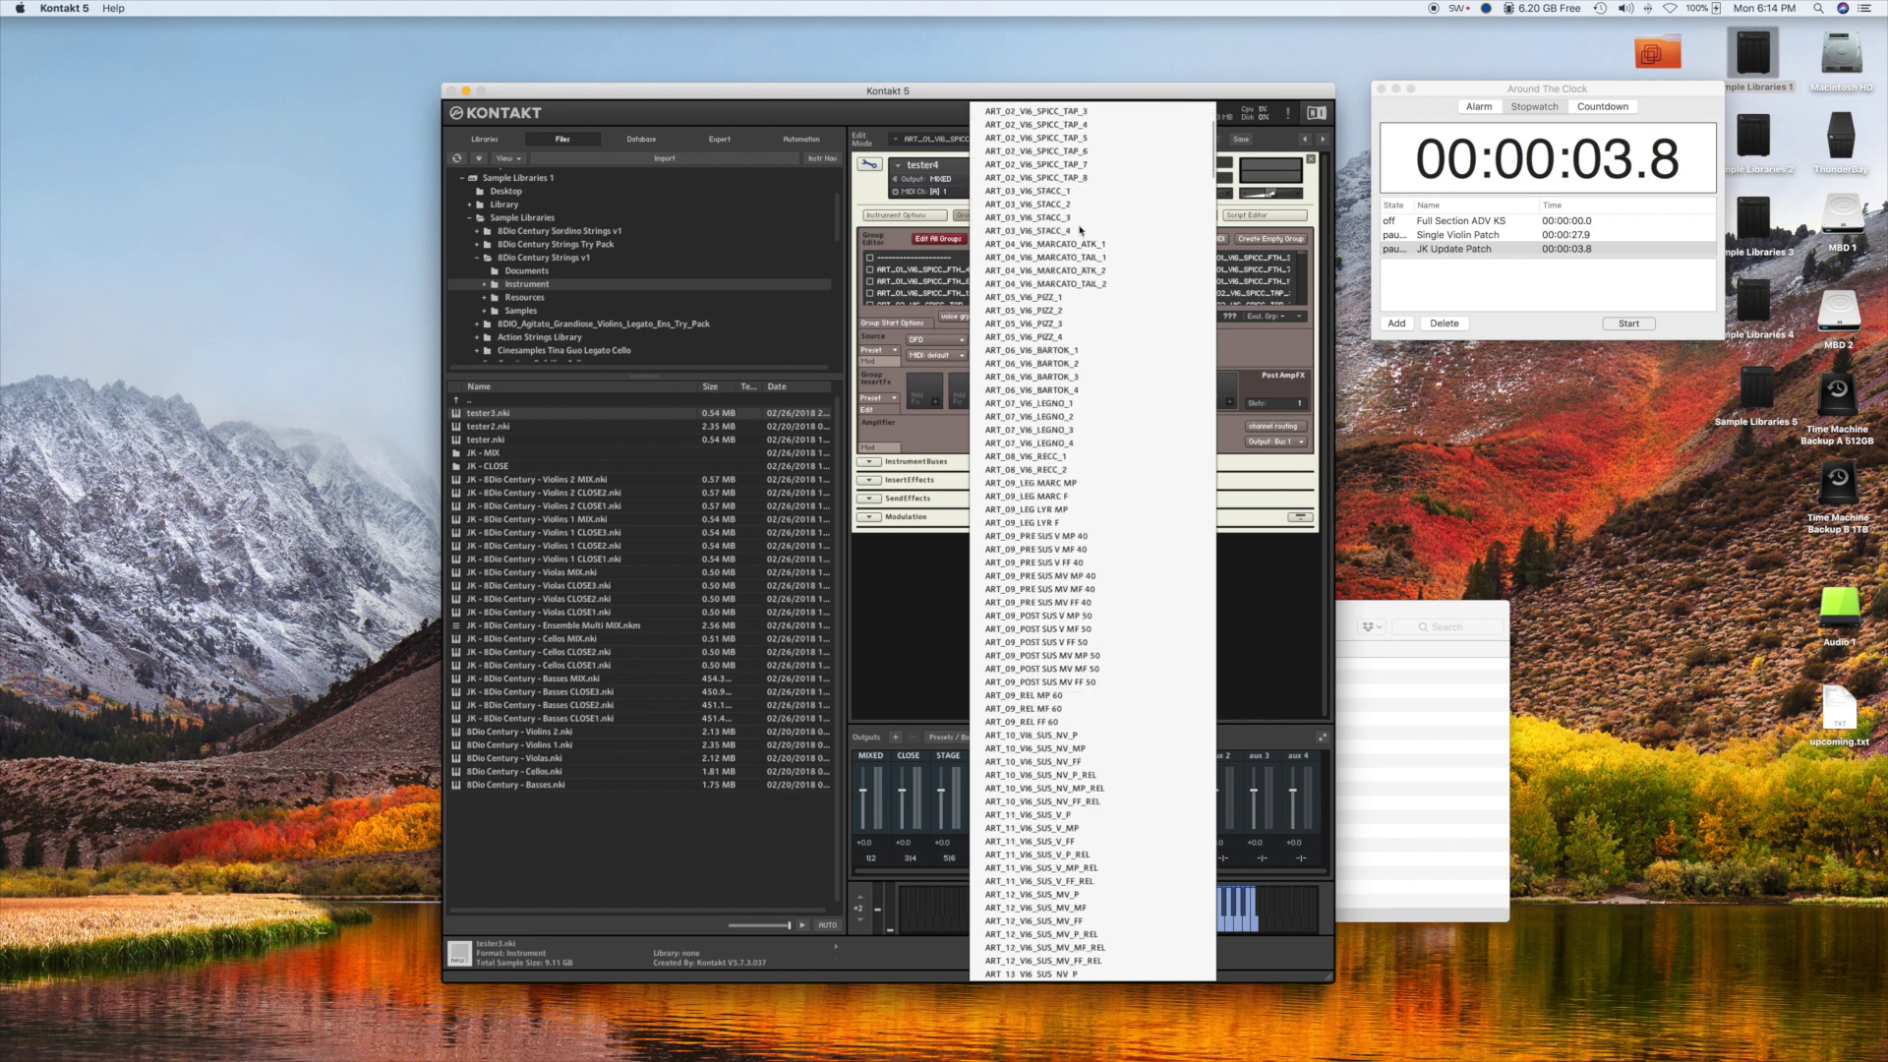
scroll(1081, 229, down, 20)
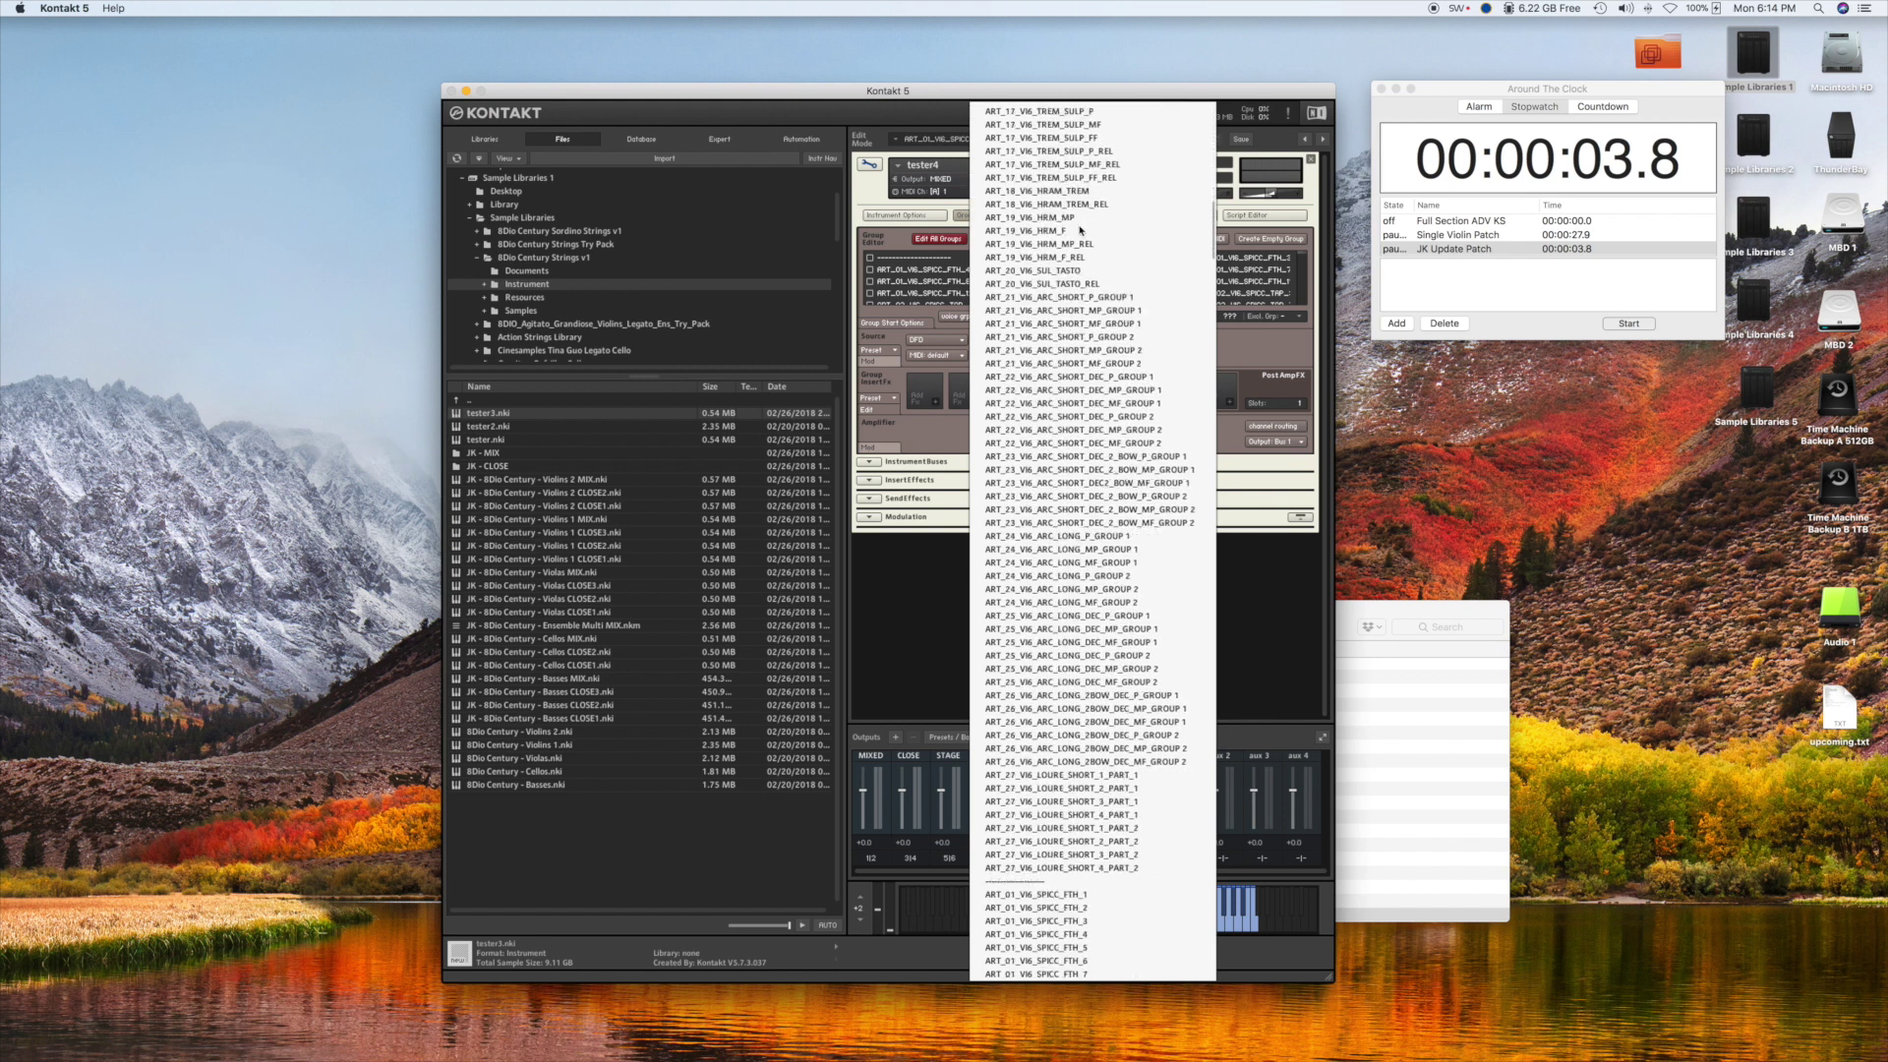
scroll(1081, 230, down, 10)
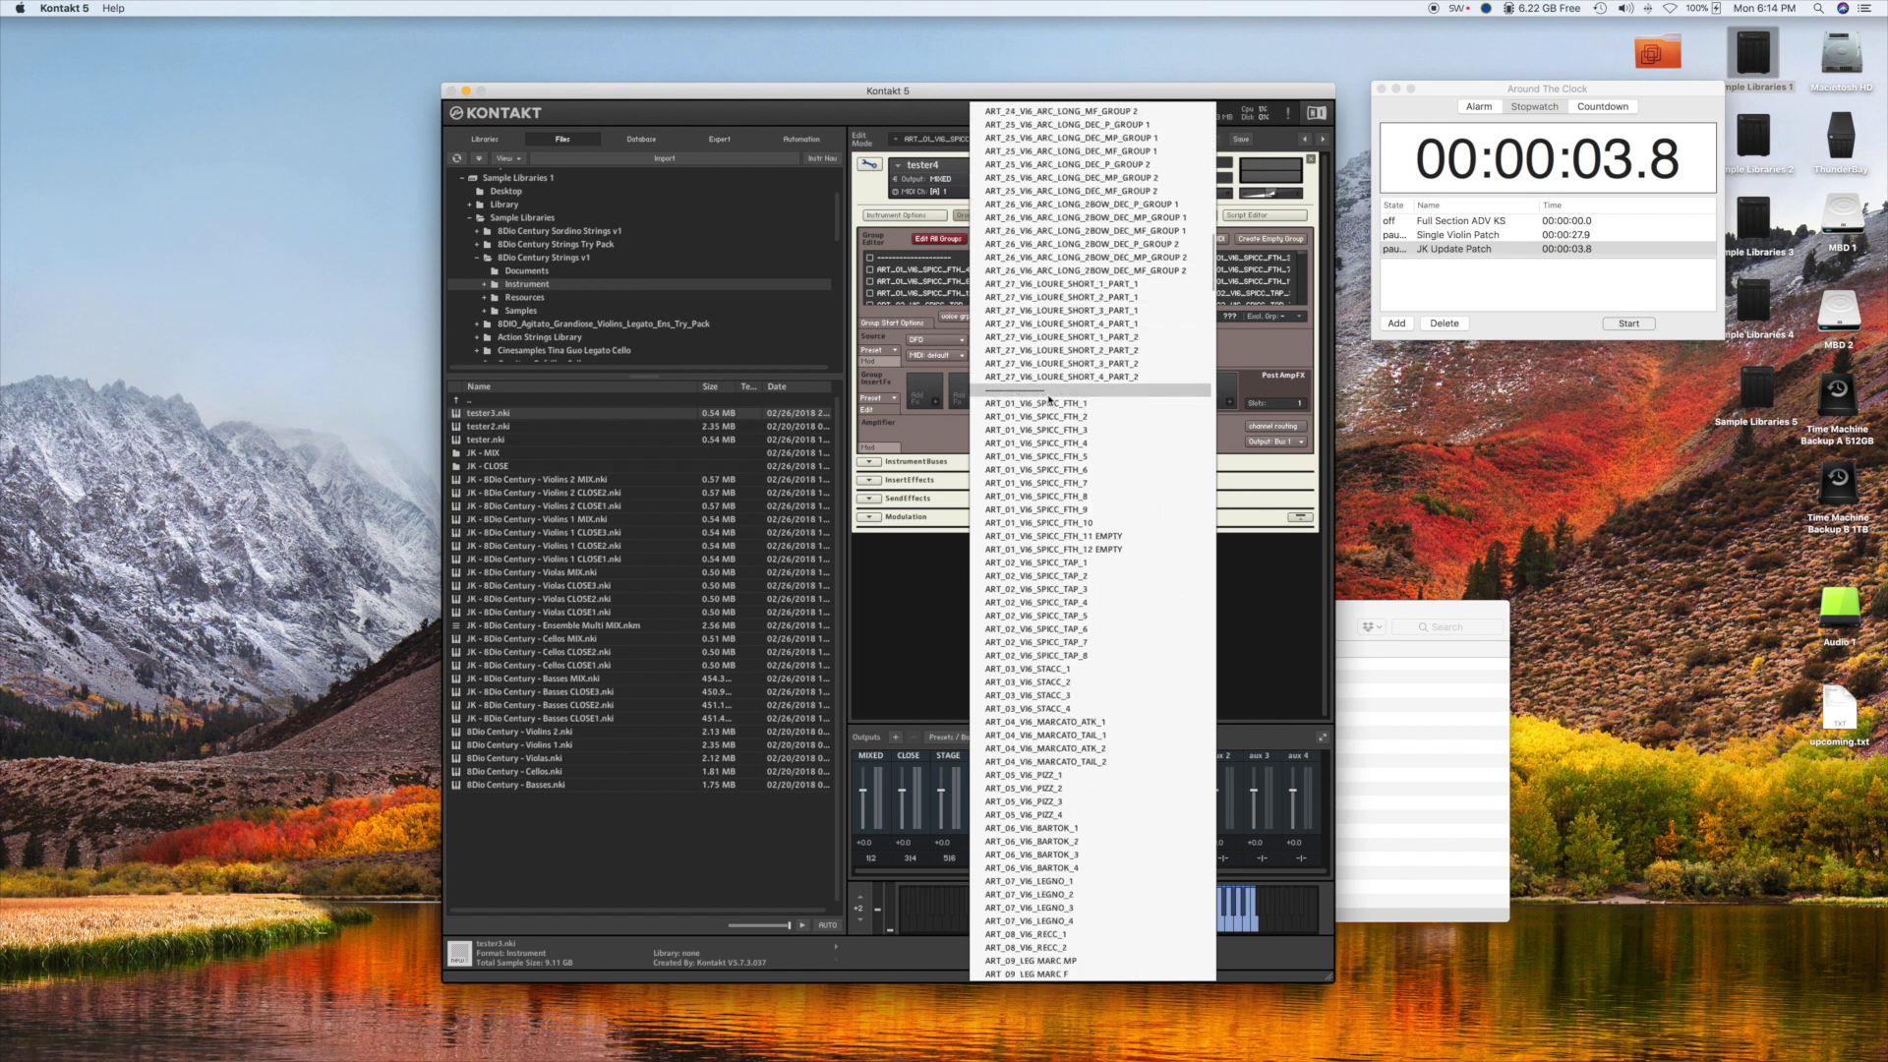
scroll(1050, 399, down, 20)
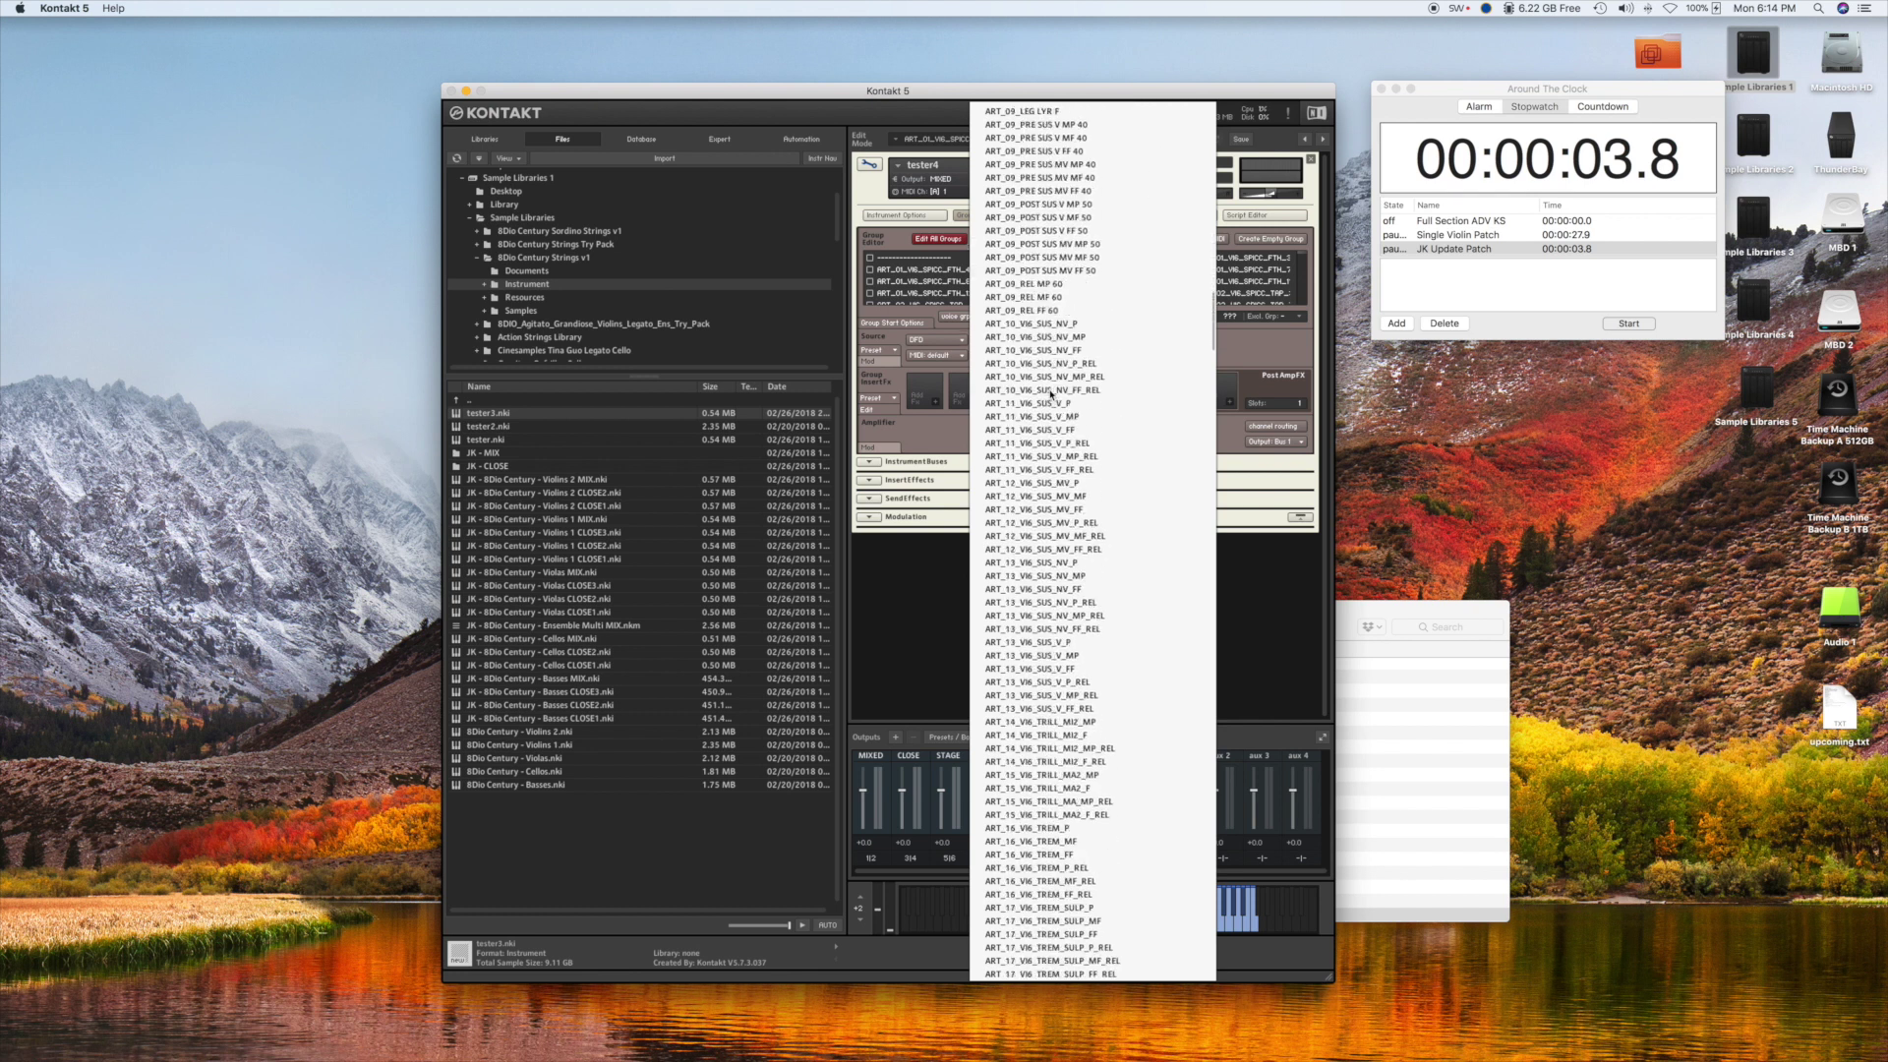
scroll(1049, 394, down, 20)
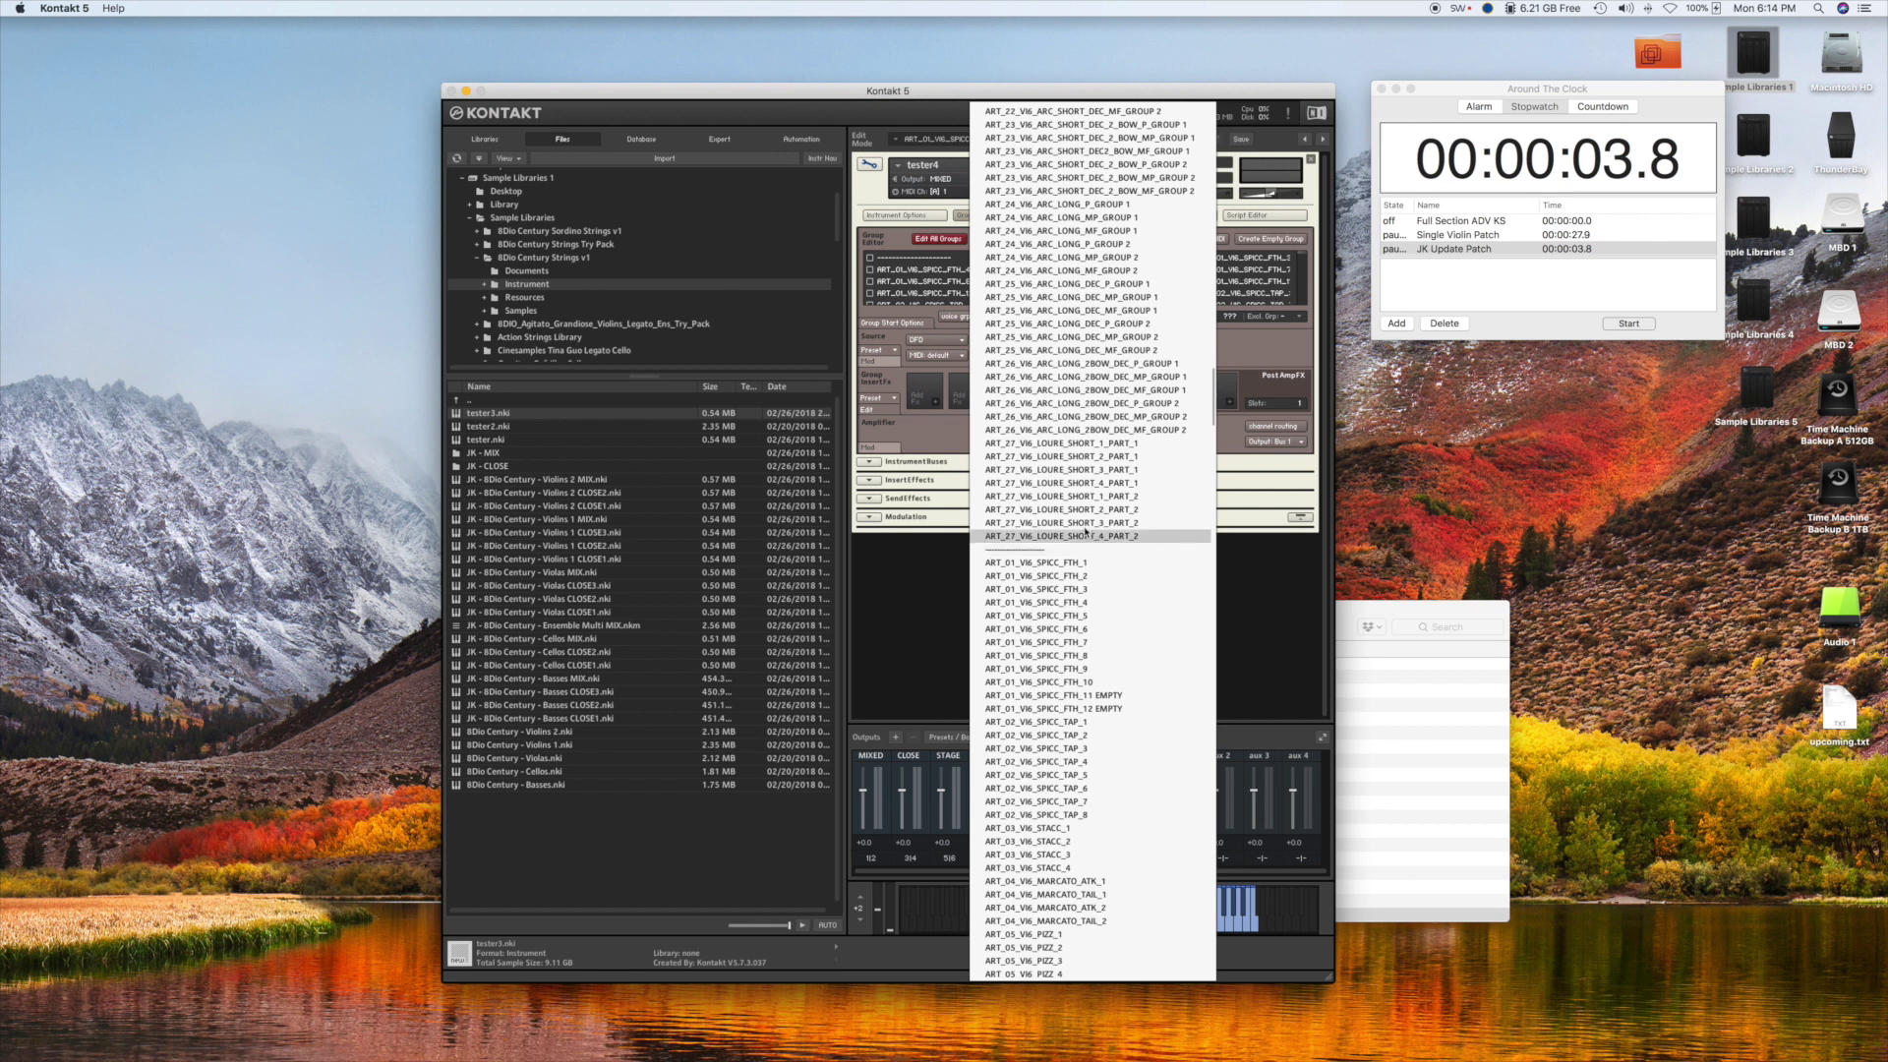
scroll(1082, 536, down, 10)
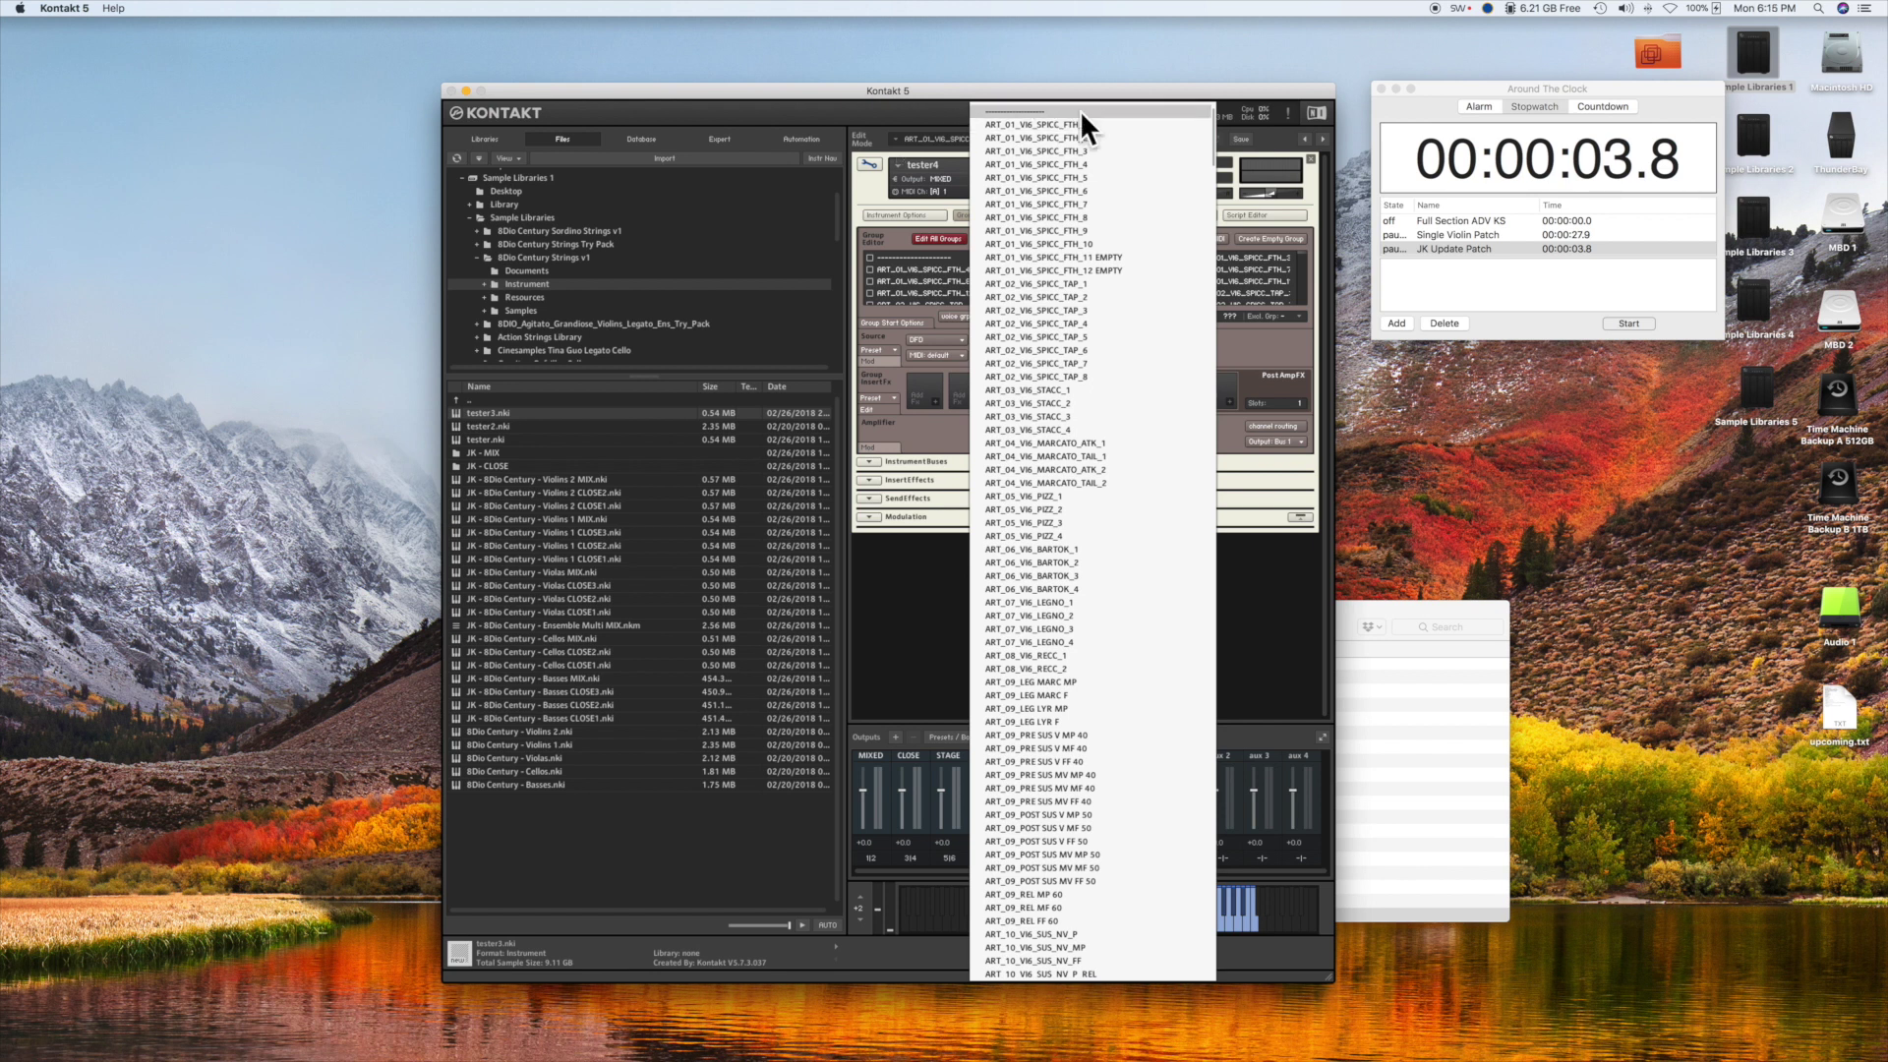
scroll(1065, 367, down, 20)
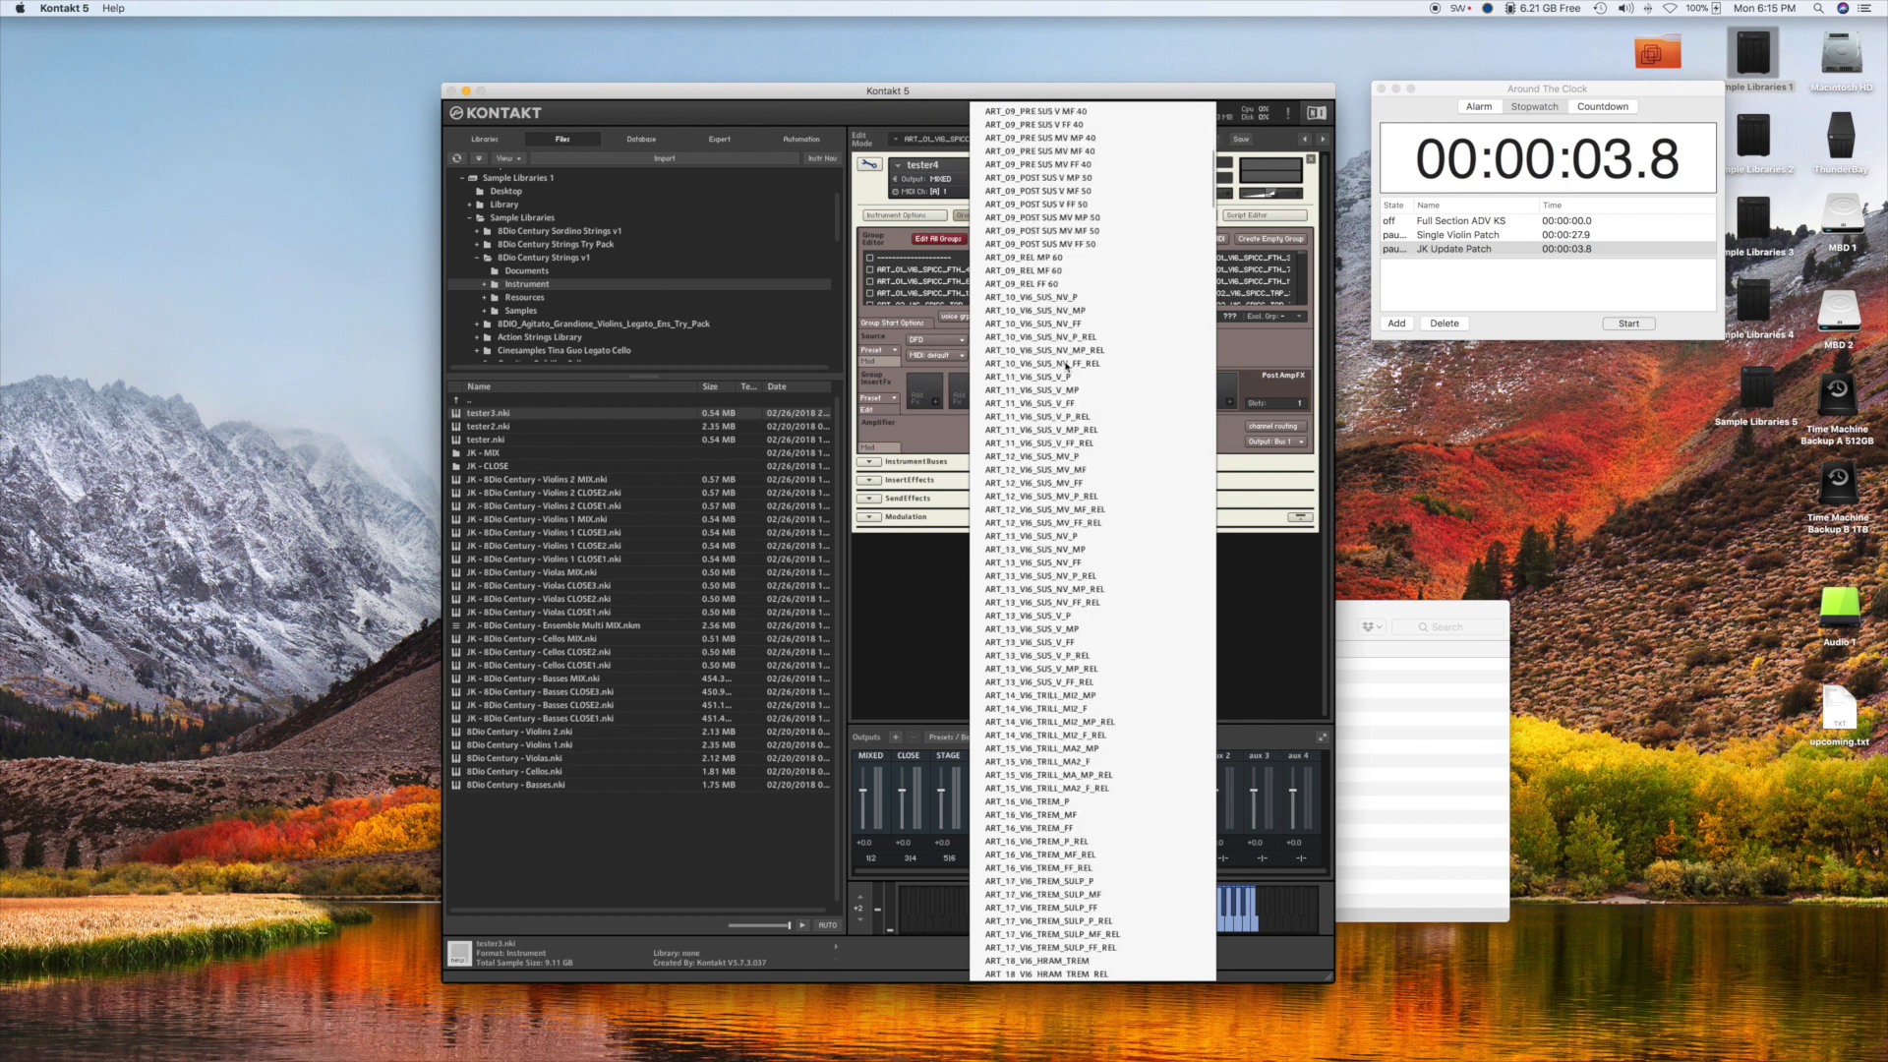
scroll(1065, 367, down, 15)
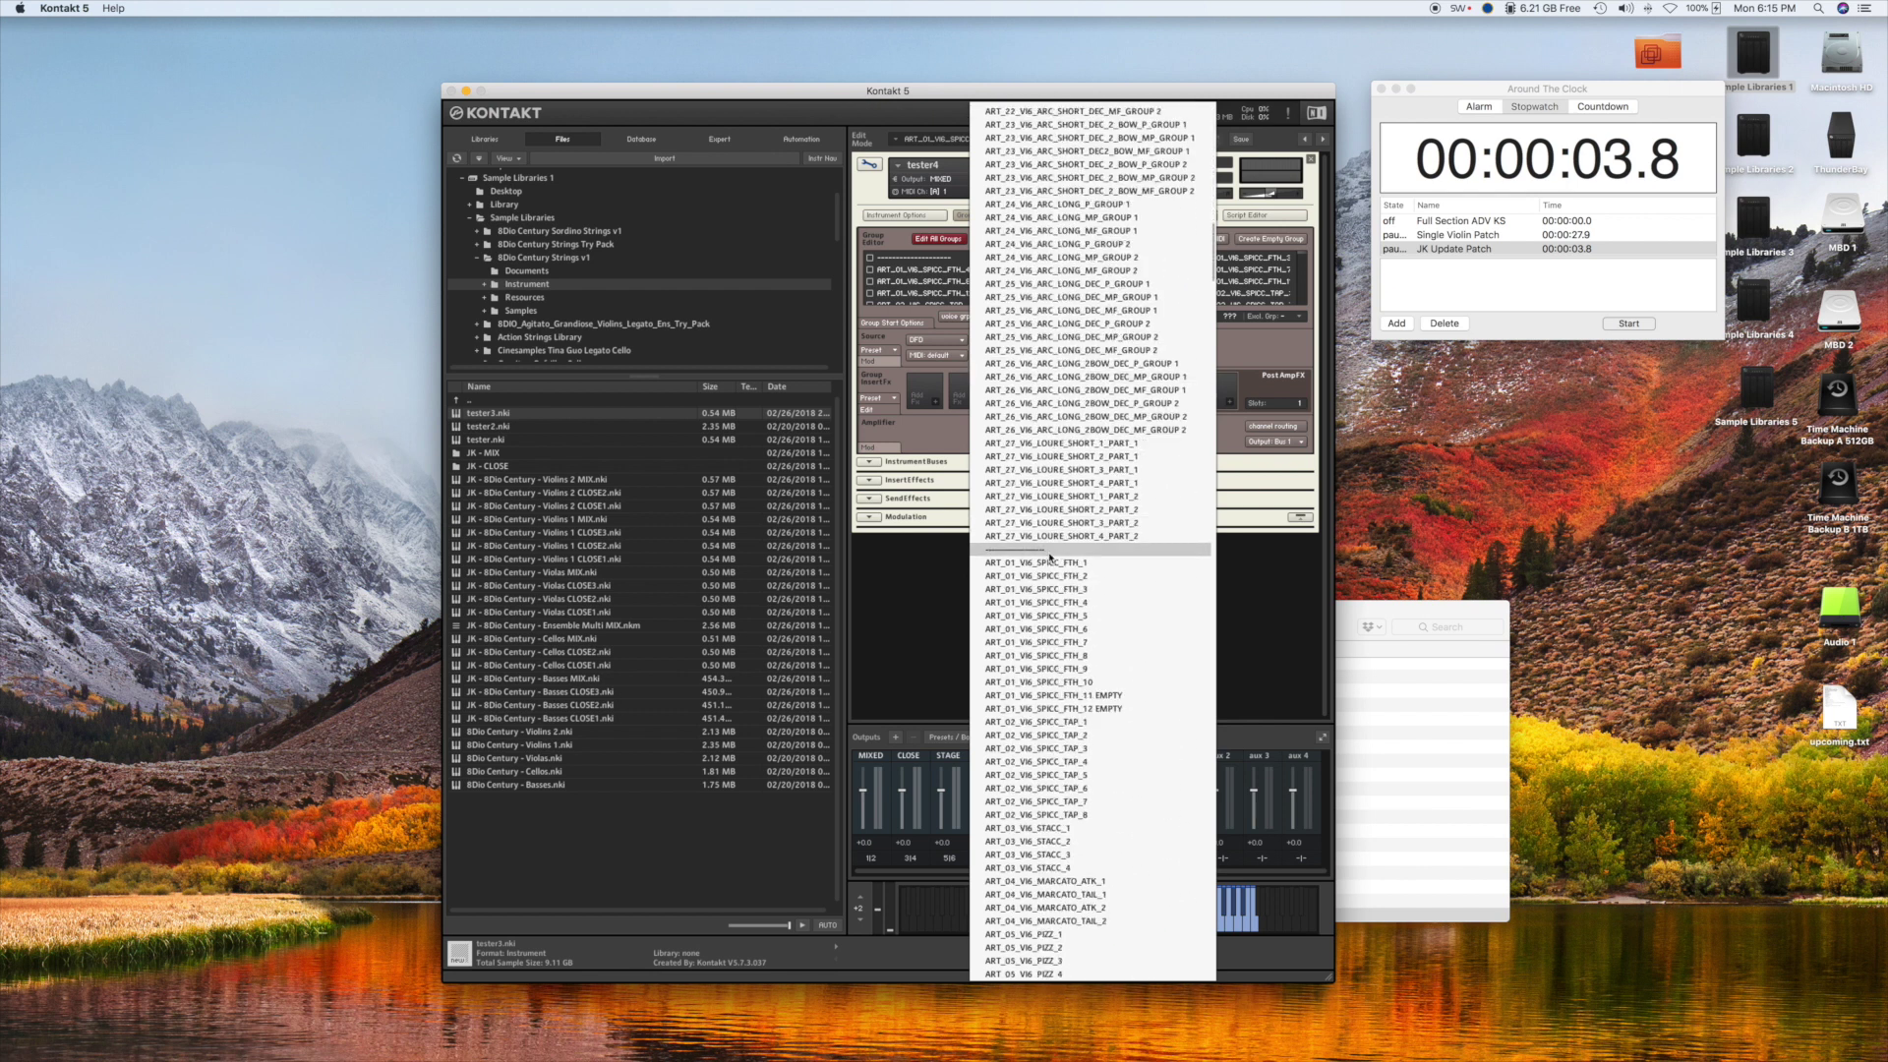
click(925, 167)
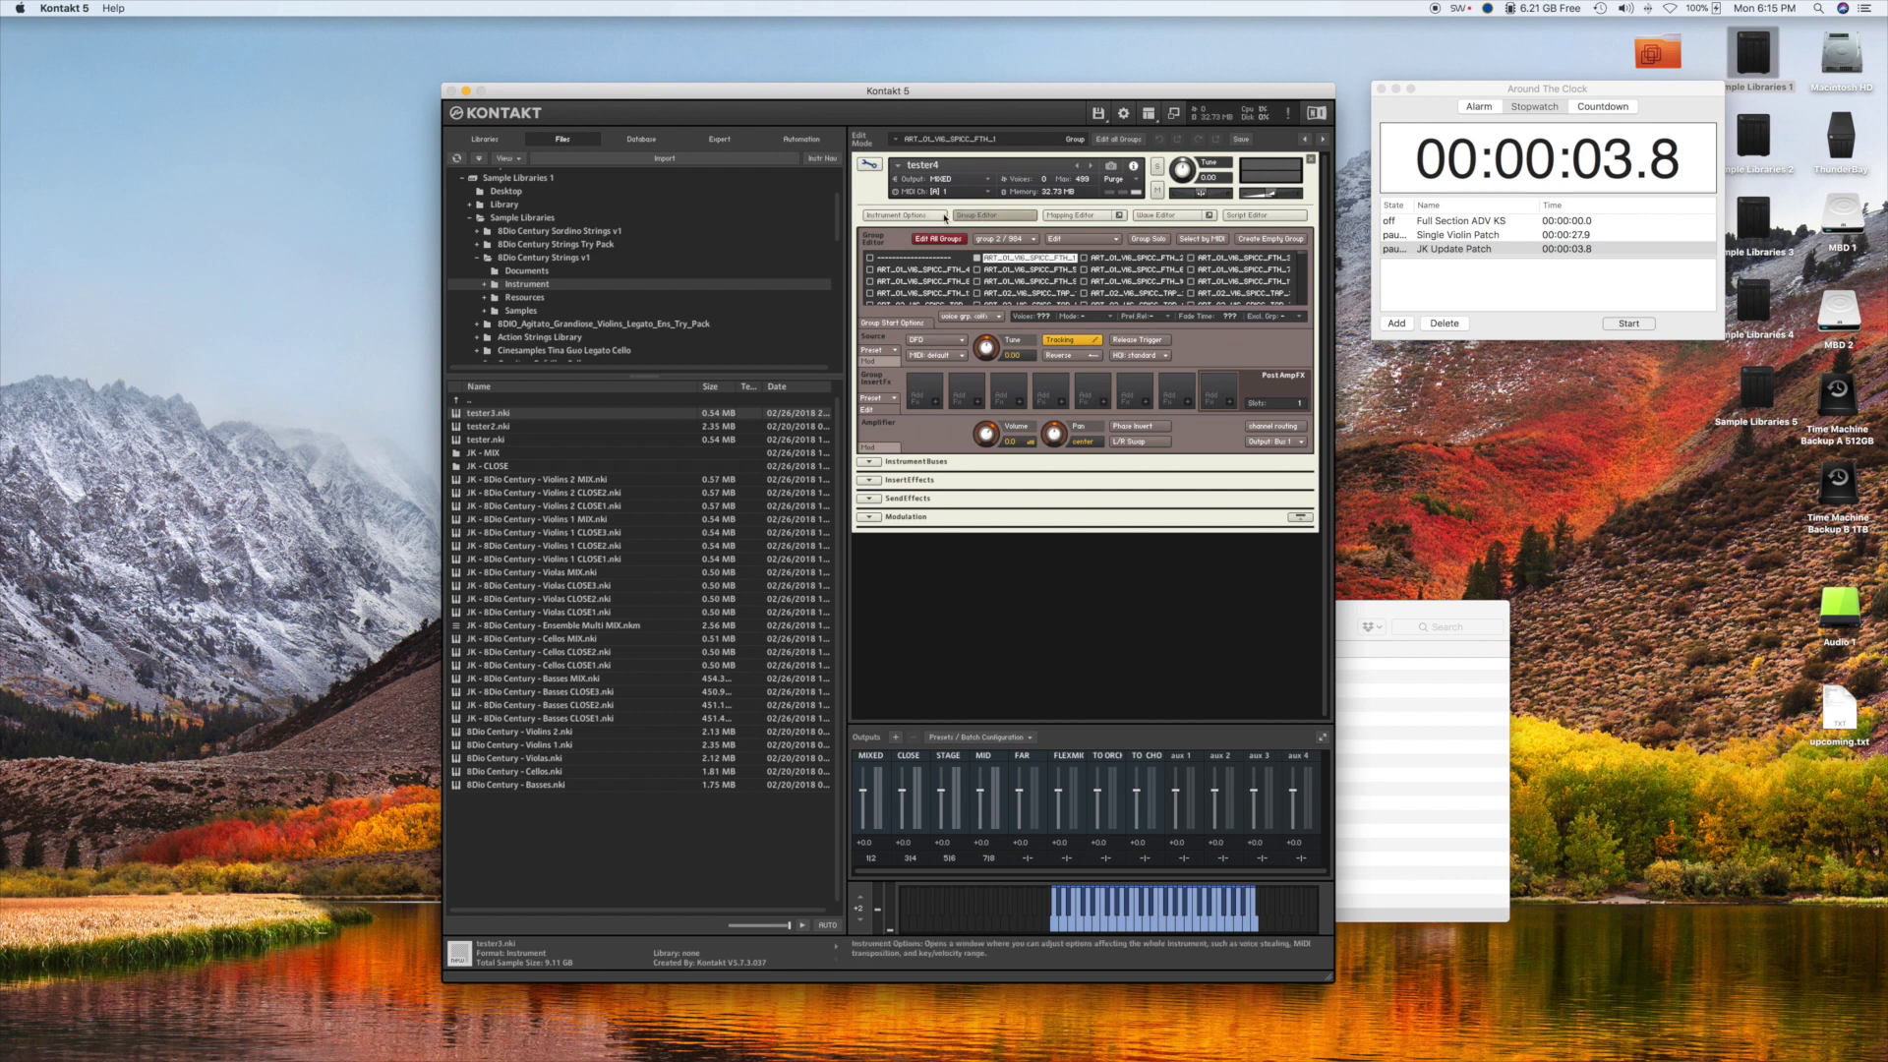
Hide and reshow the Group Editor, check the group list once more, and close the list without choosing a group.
click(1002, 217)
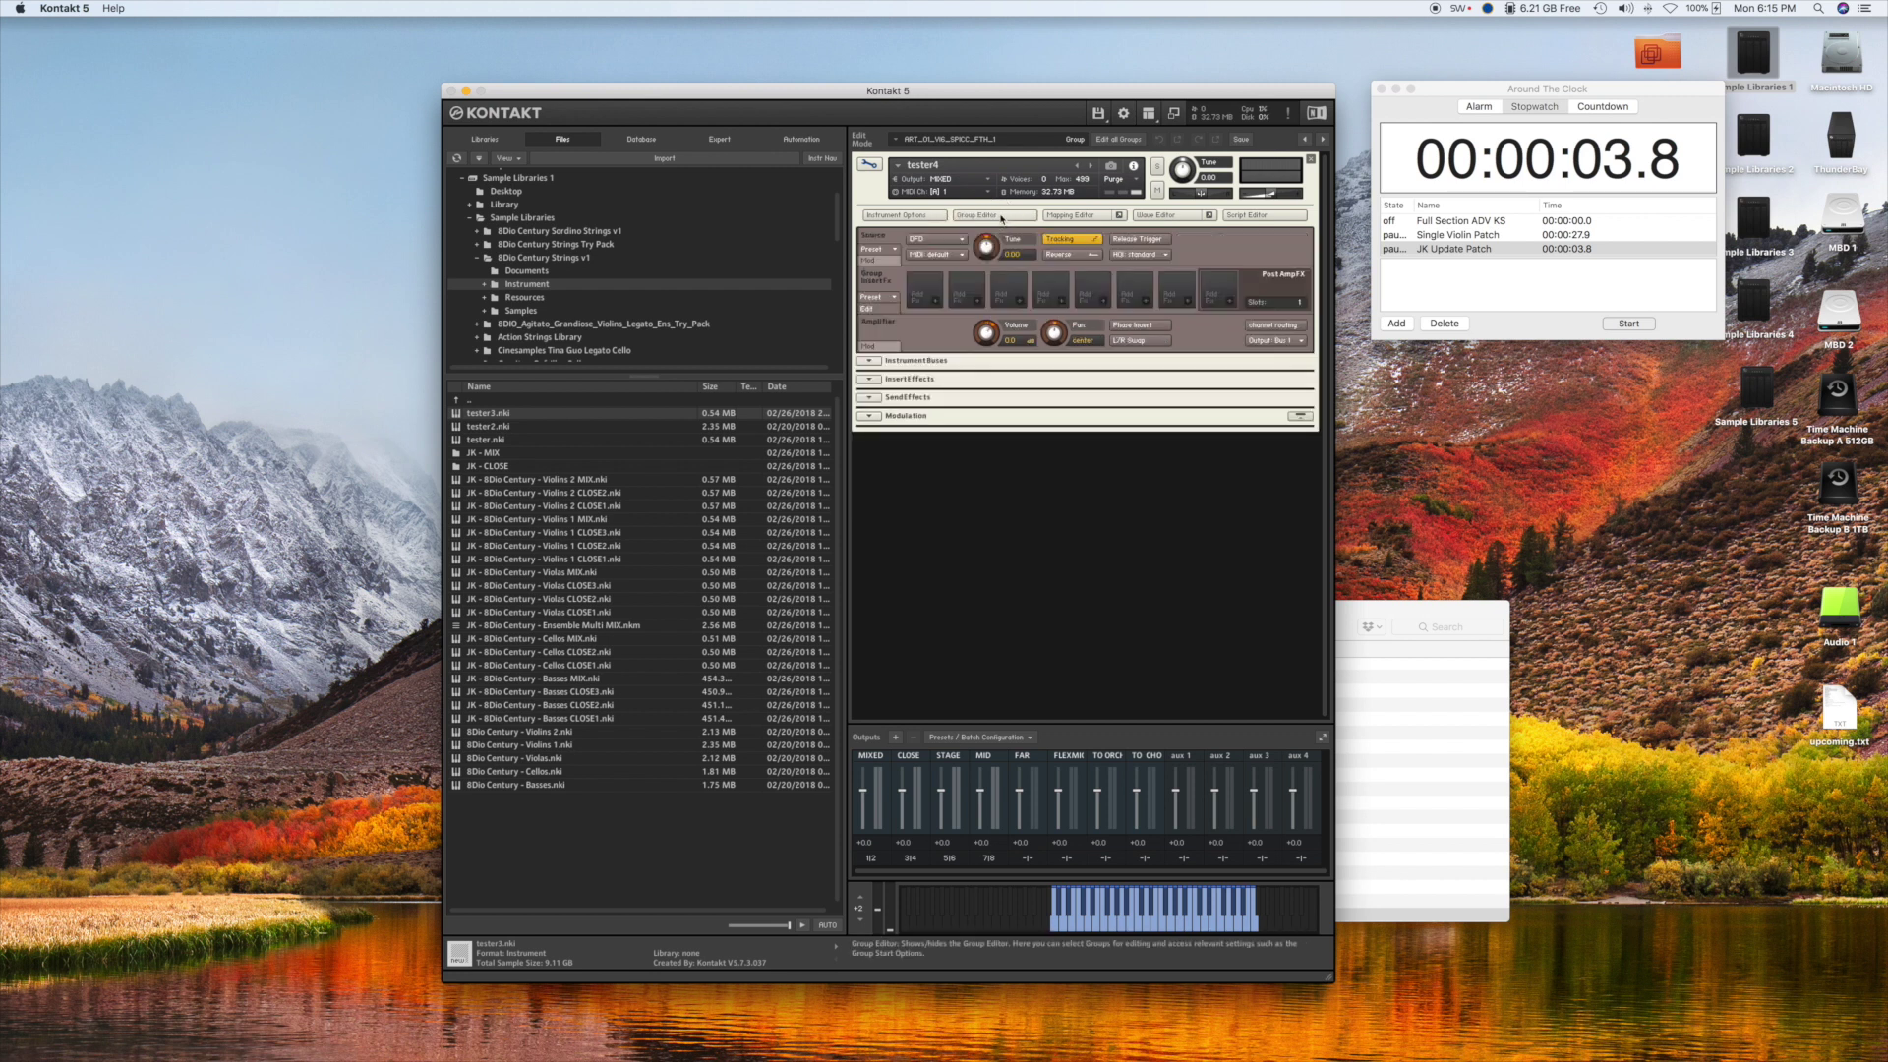
click(1004, 217)
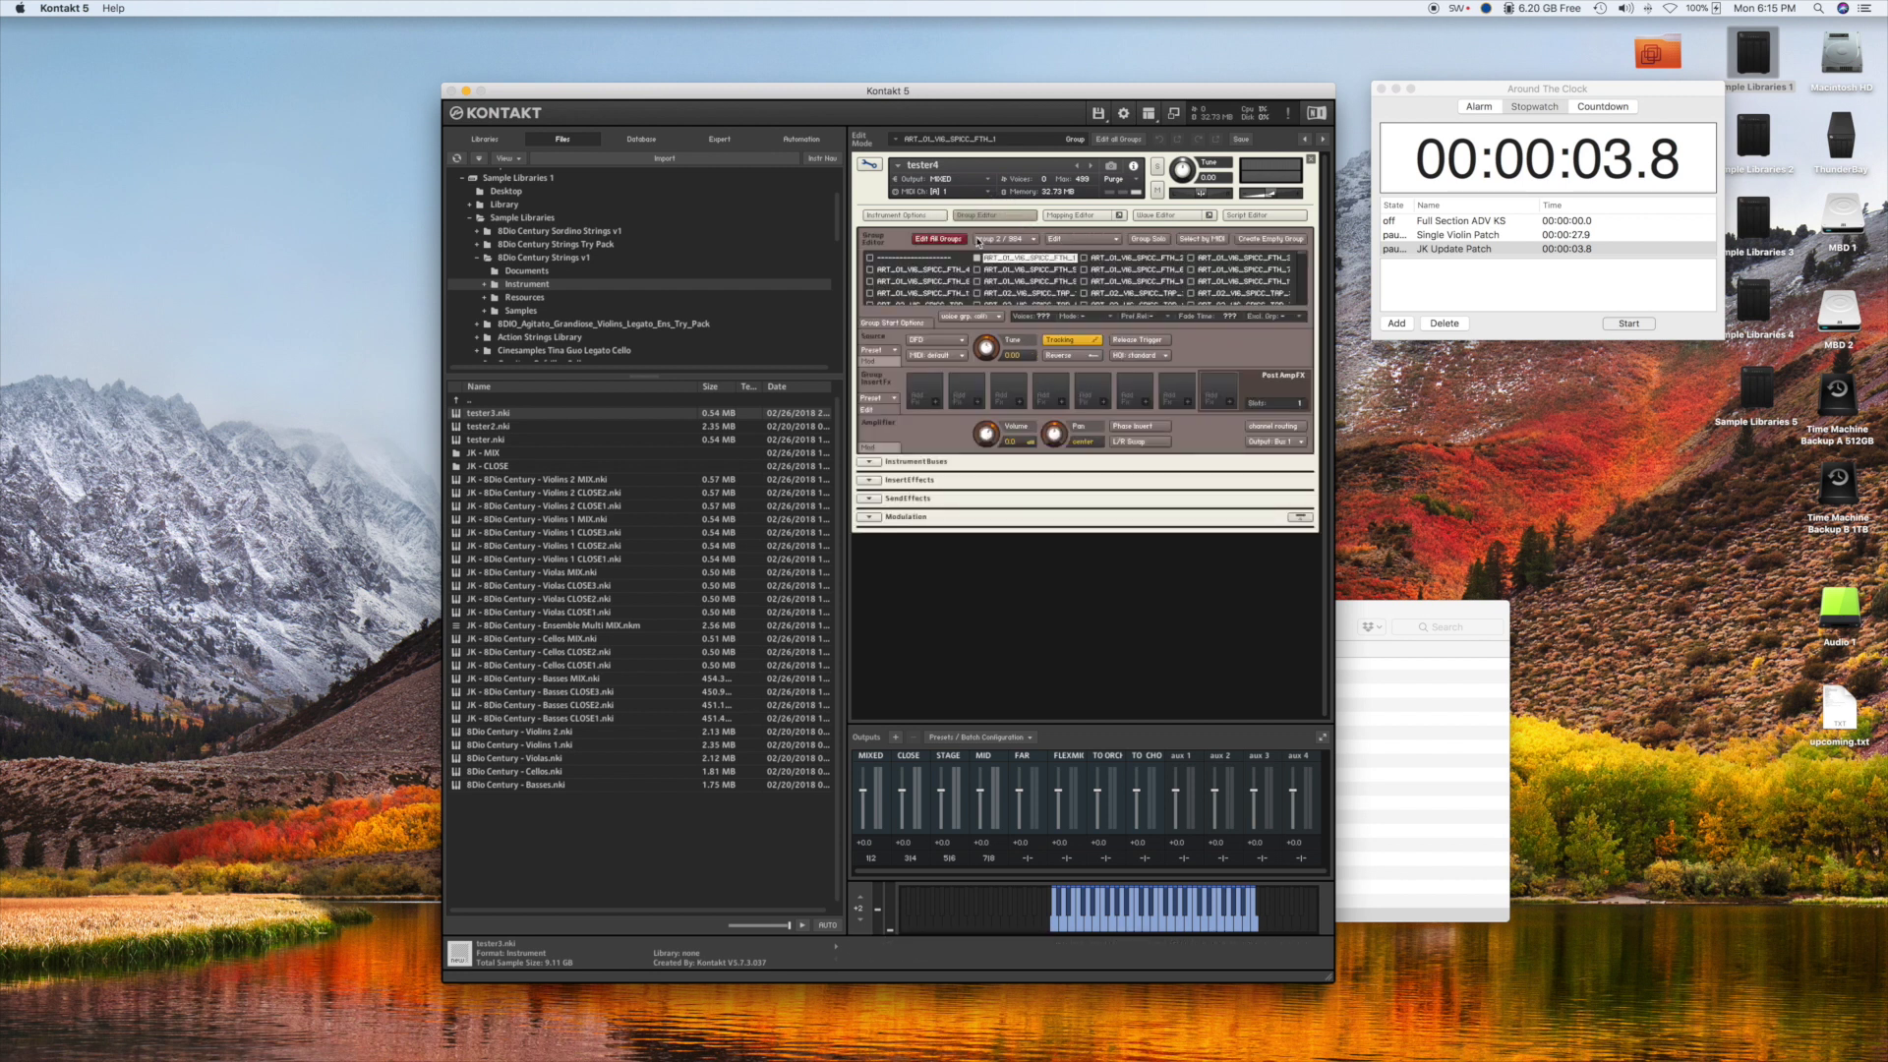
click(1025, 237)
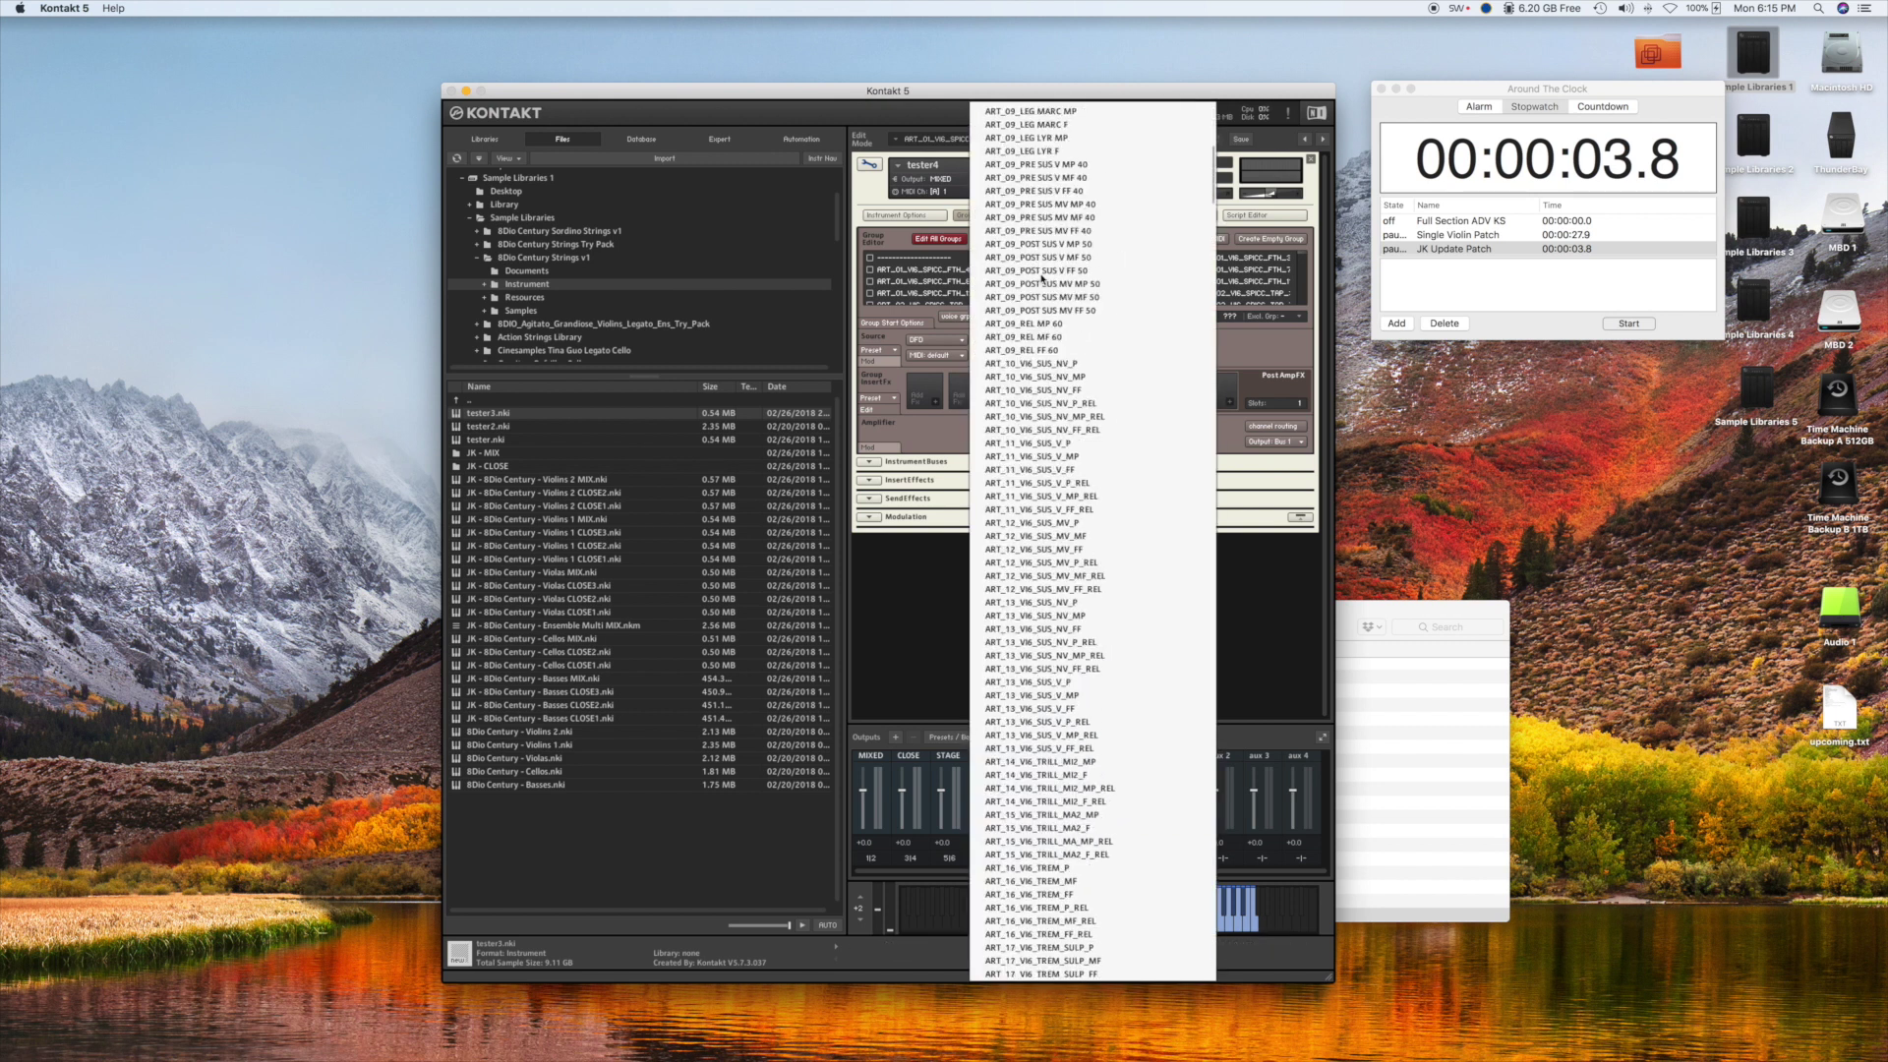
scroll(1042, 279, up, 5)
click(903, 580)
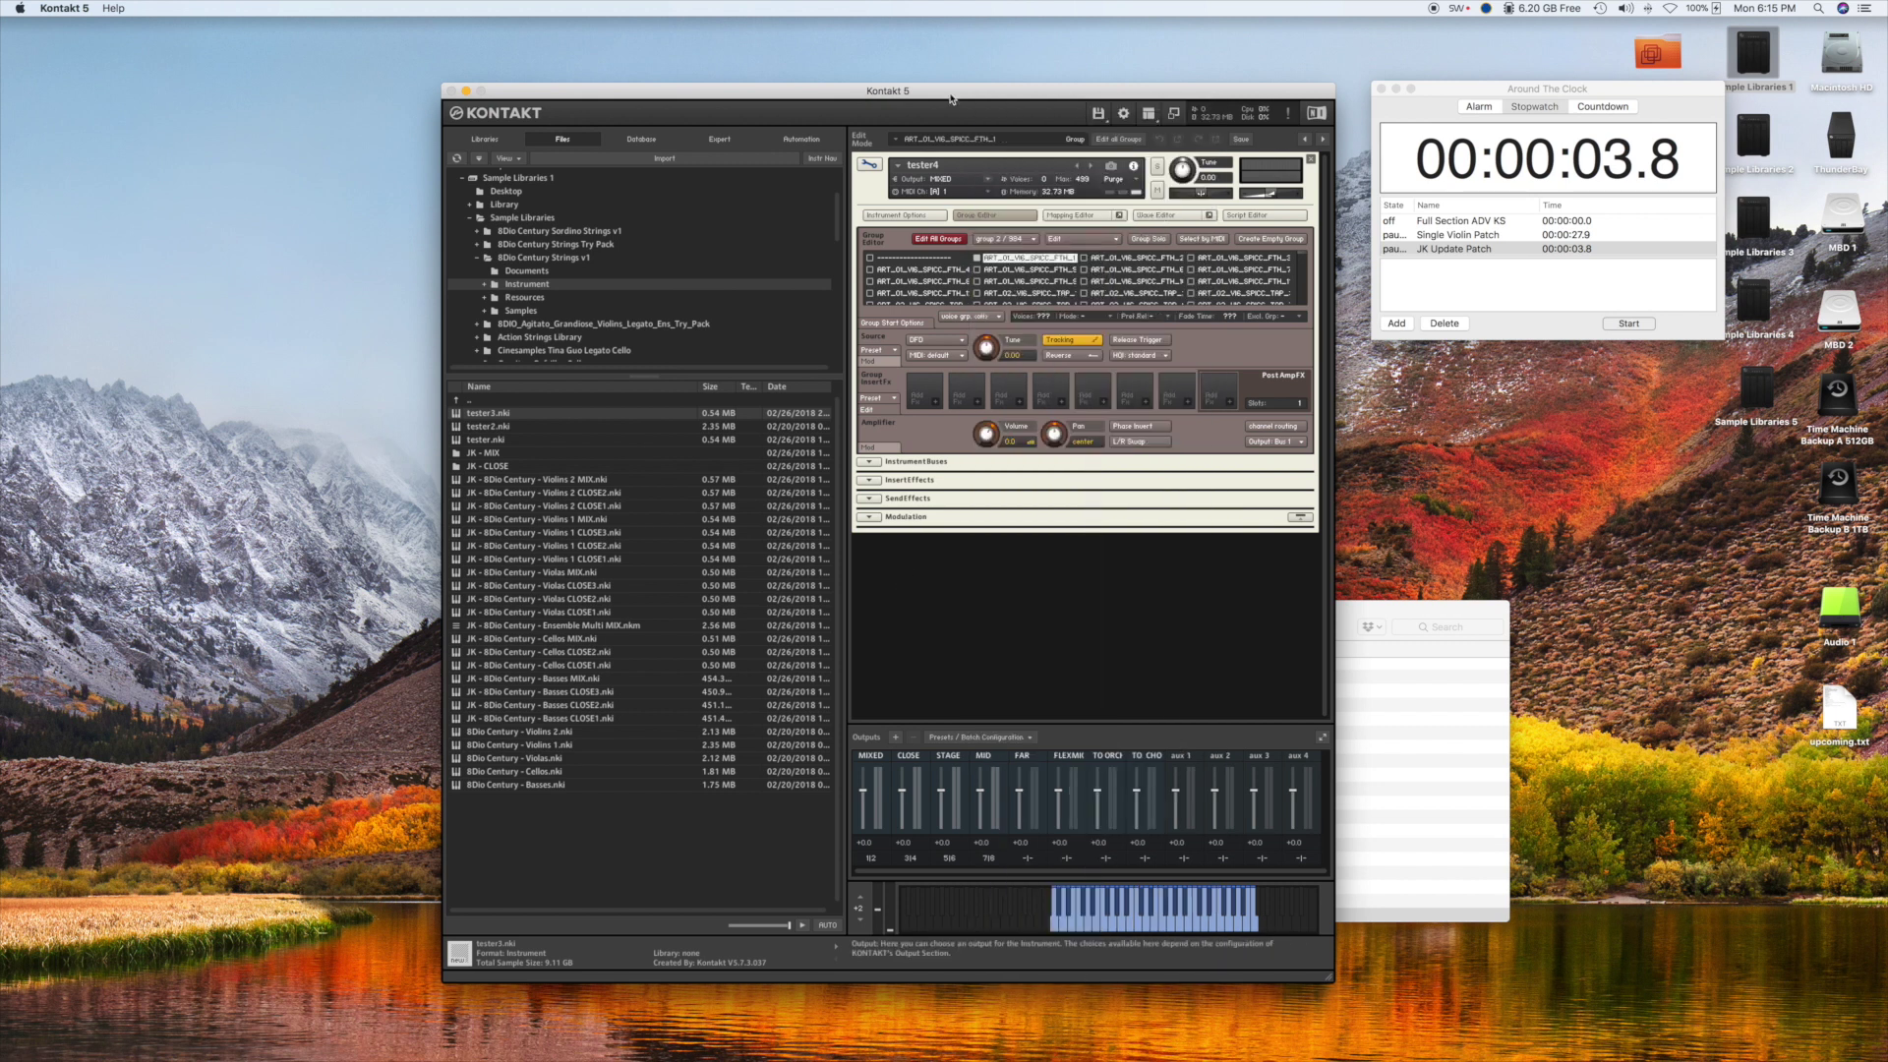
Check the microphone channels from Mixed to Close 3 in tester4's performance view, and return to instrument editing.
click(870, 165)
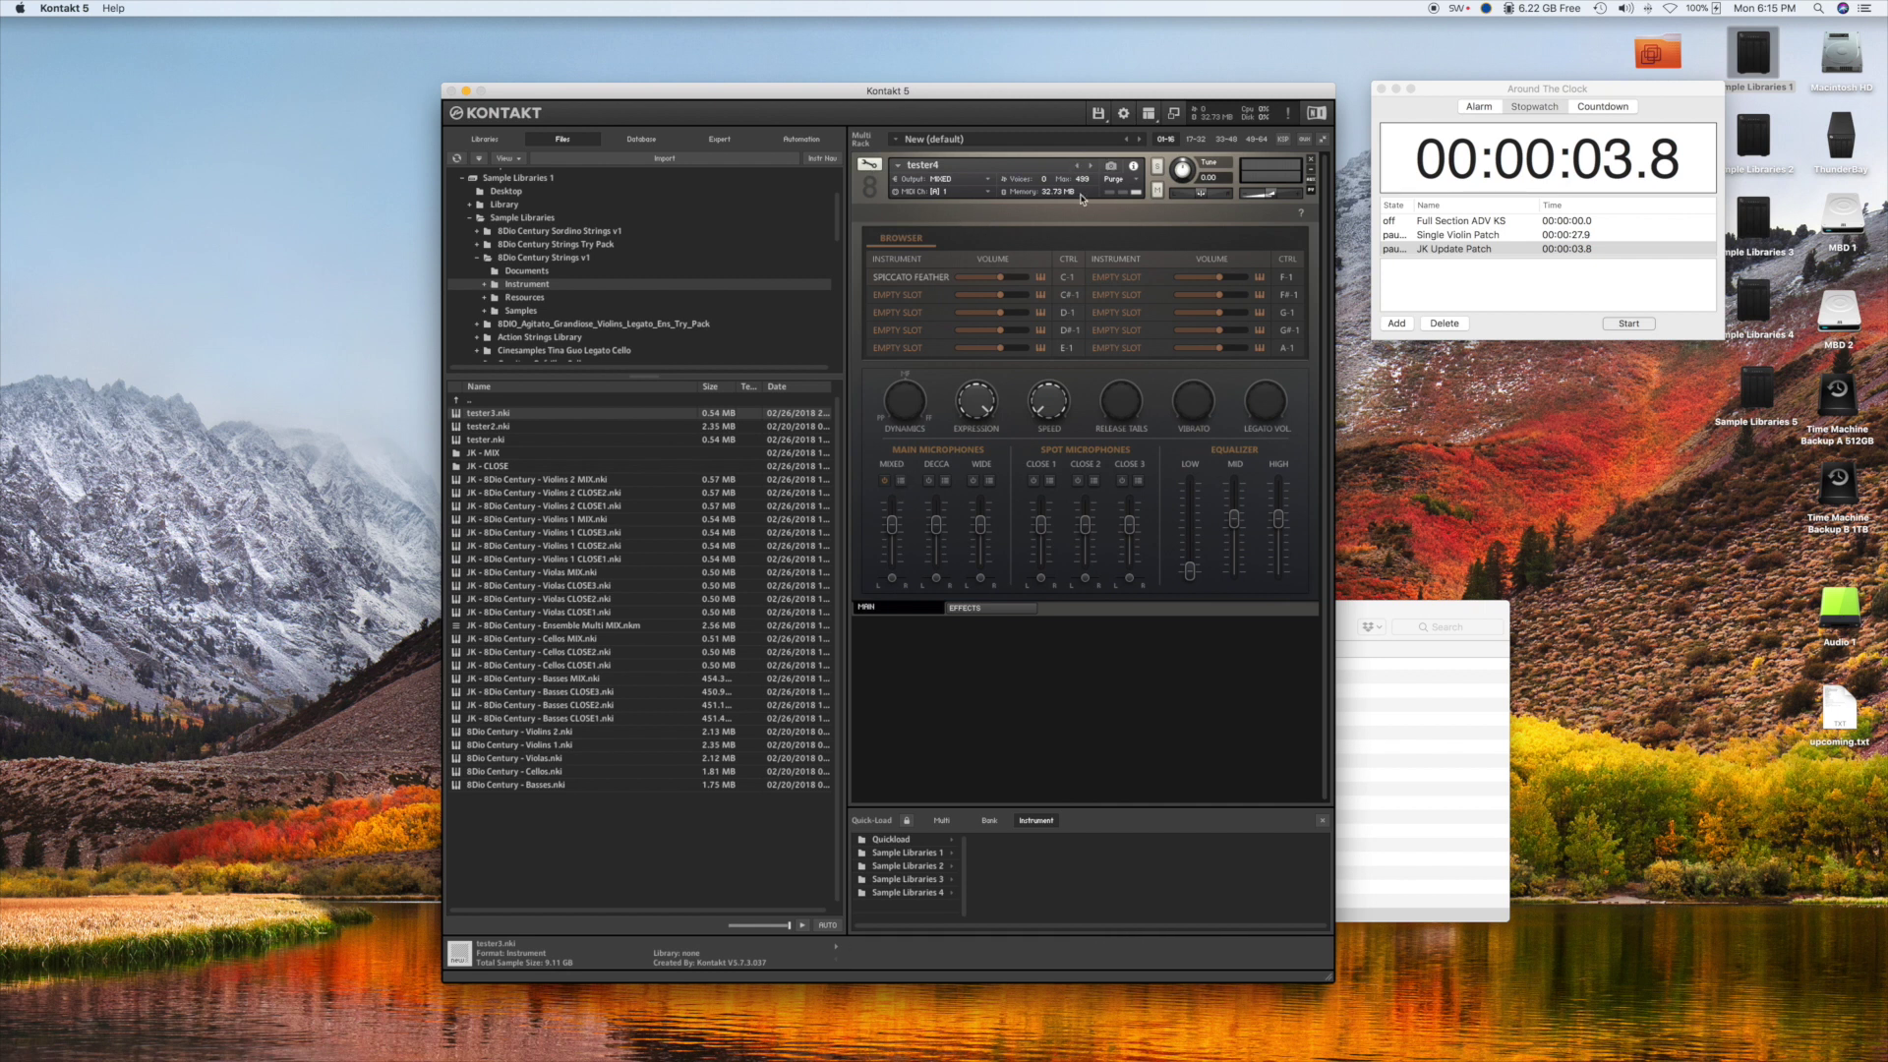
click(1122, 481)
click(885, 481)
click(869, 164)
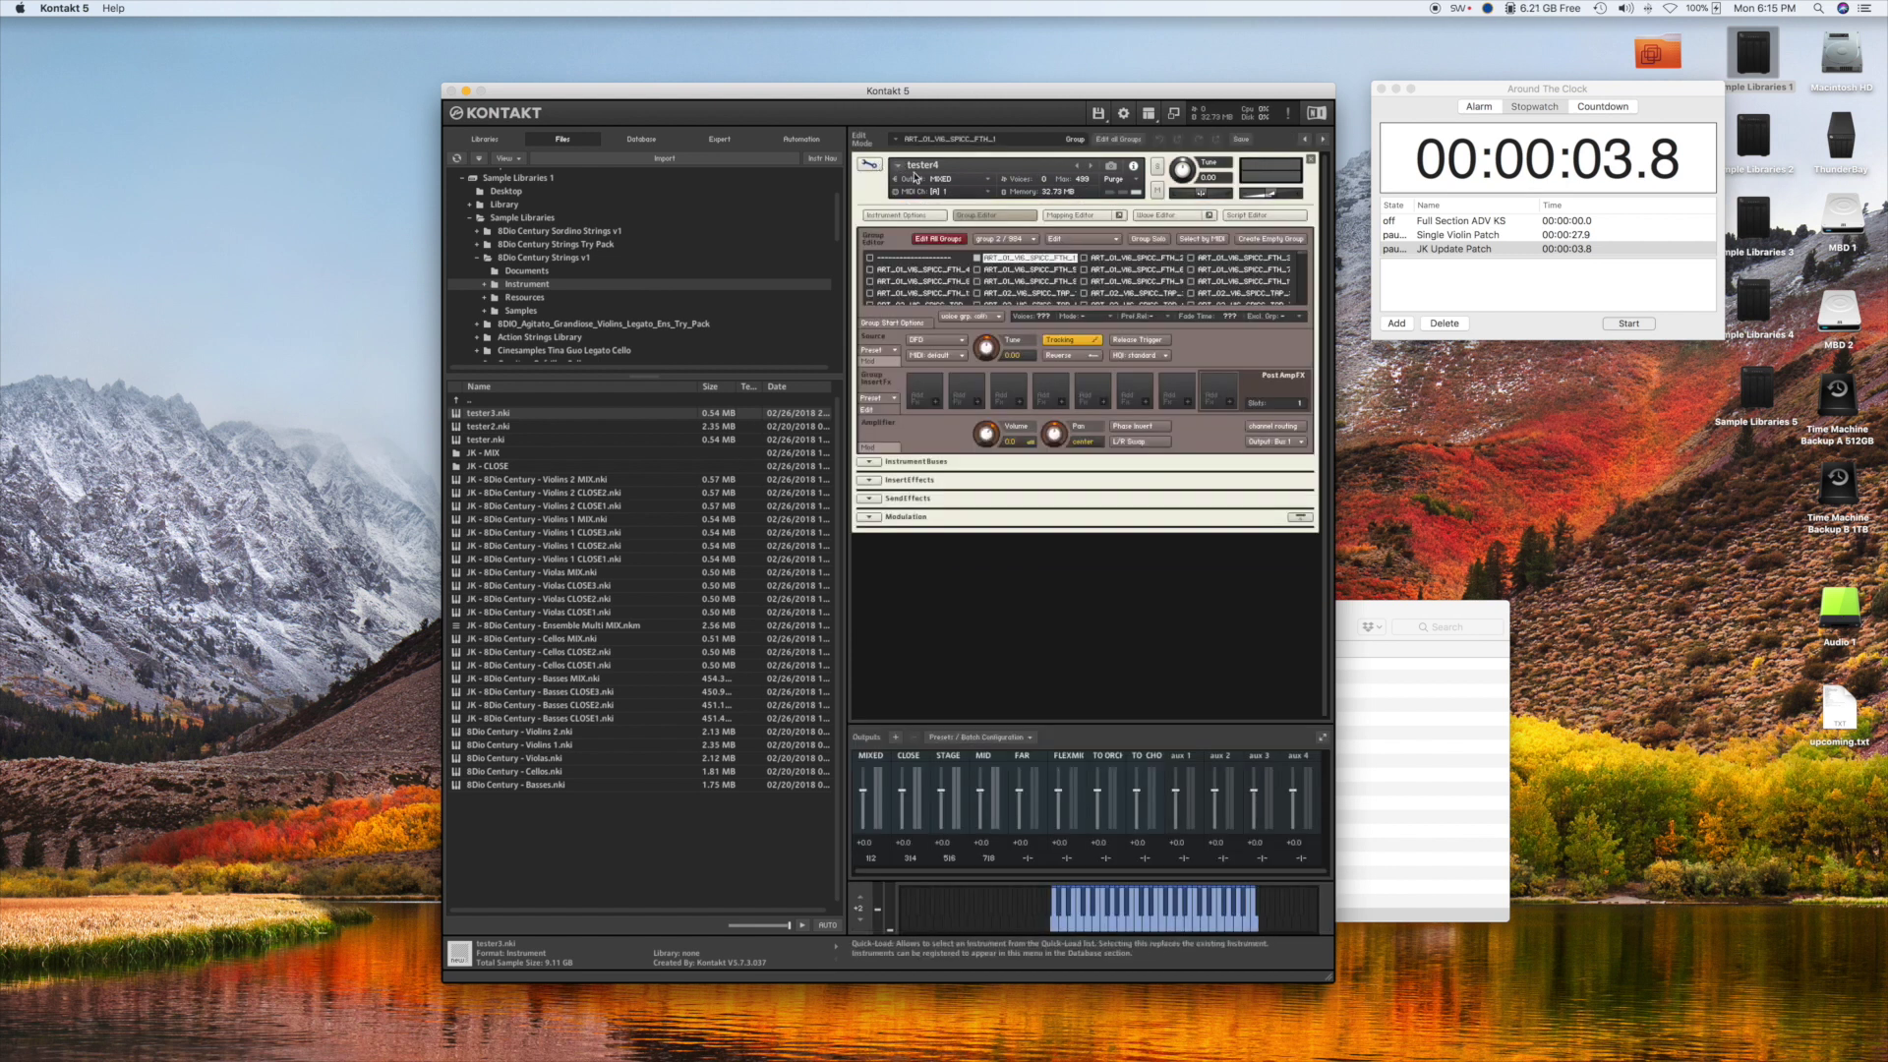
Select the ART_27_VI6_LOURE_SHORT_4_PART_2 group directly above the last separator in the group list.
click(1126, 258)
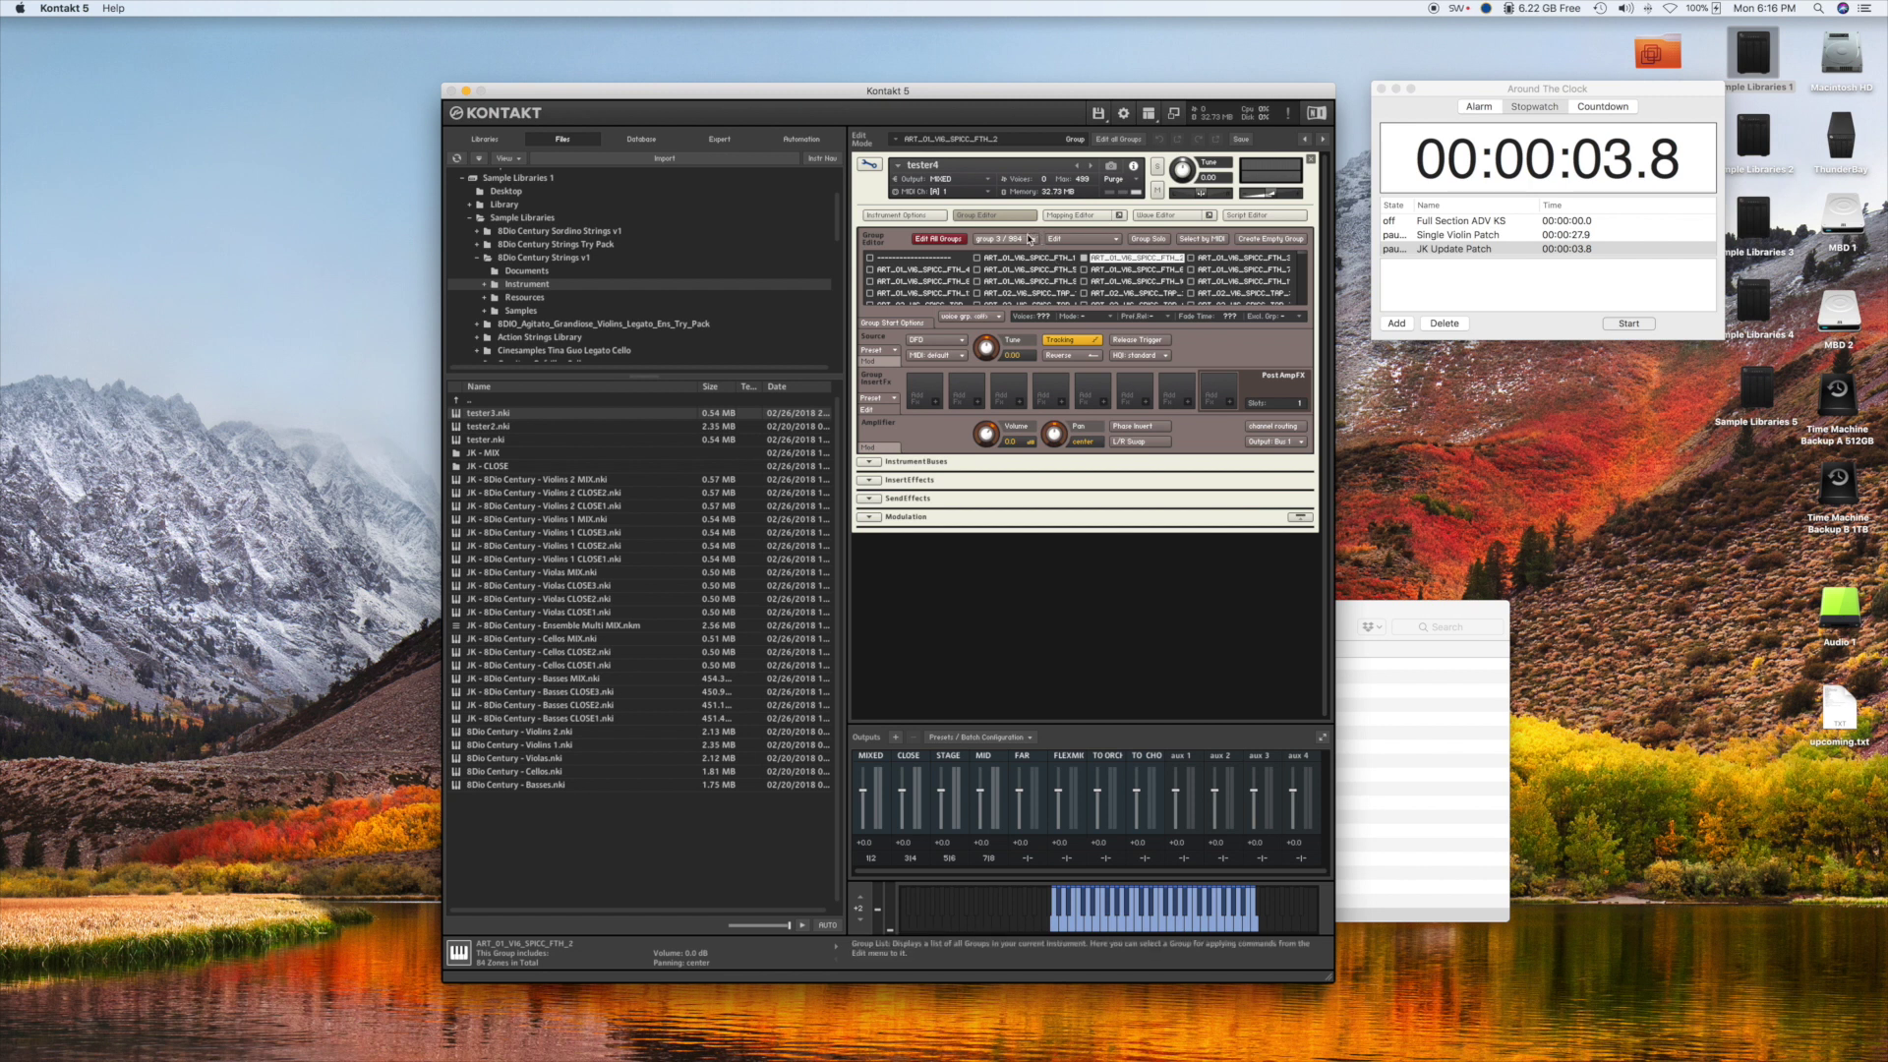
click(1030, 238)
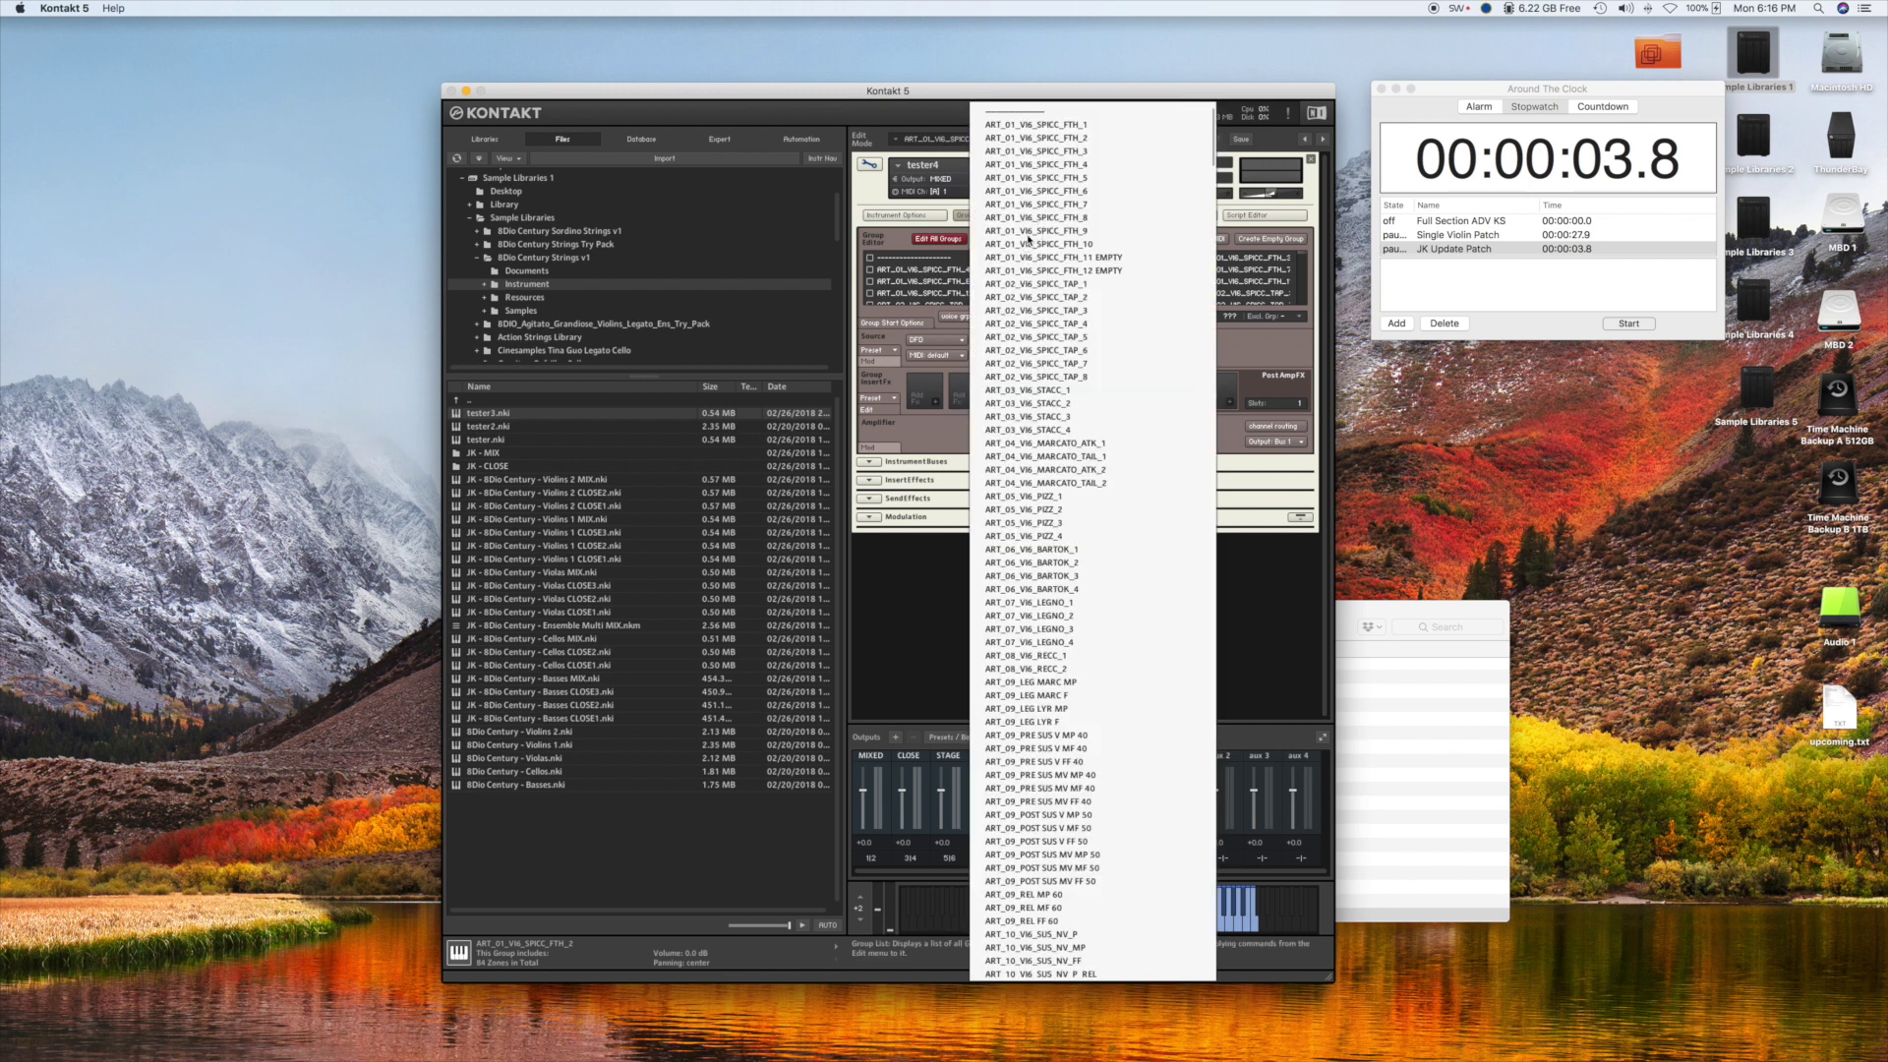
scroll(1042, 236, up, 10)
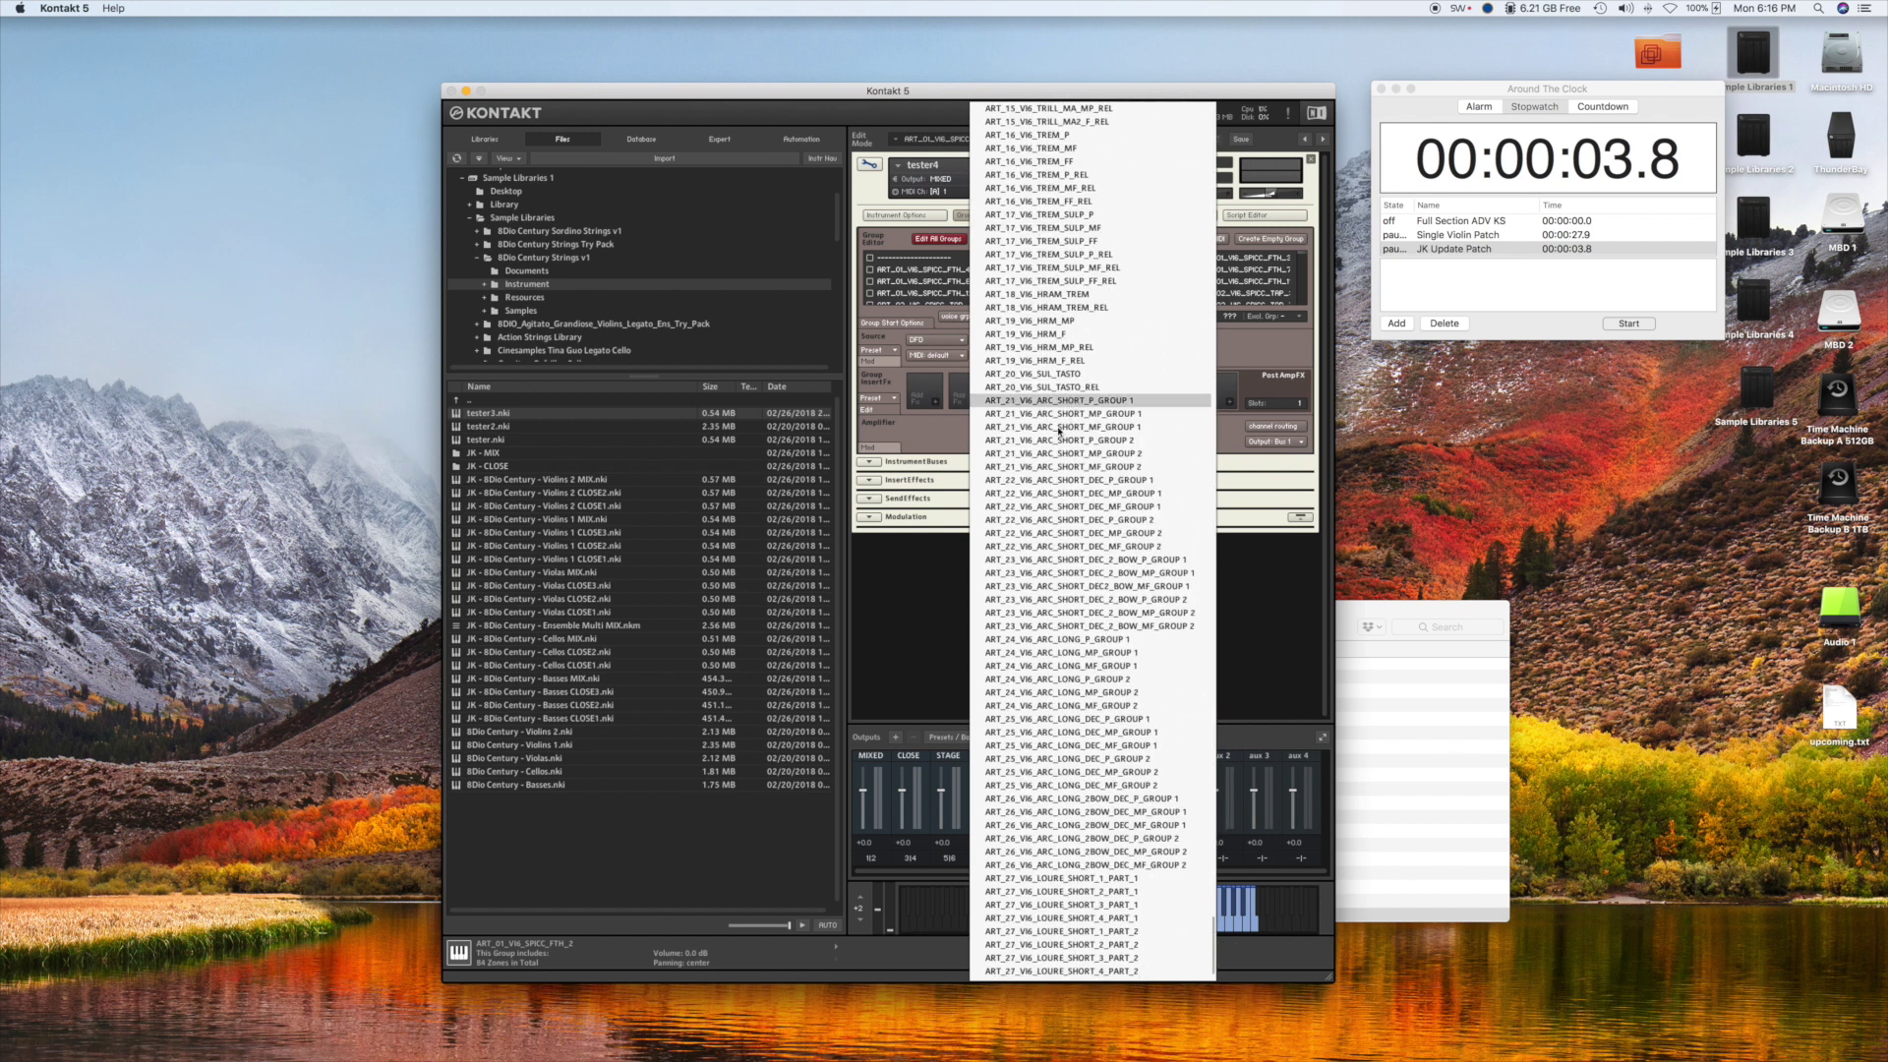
scroll(1105, 258, up, 1)
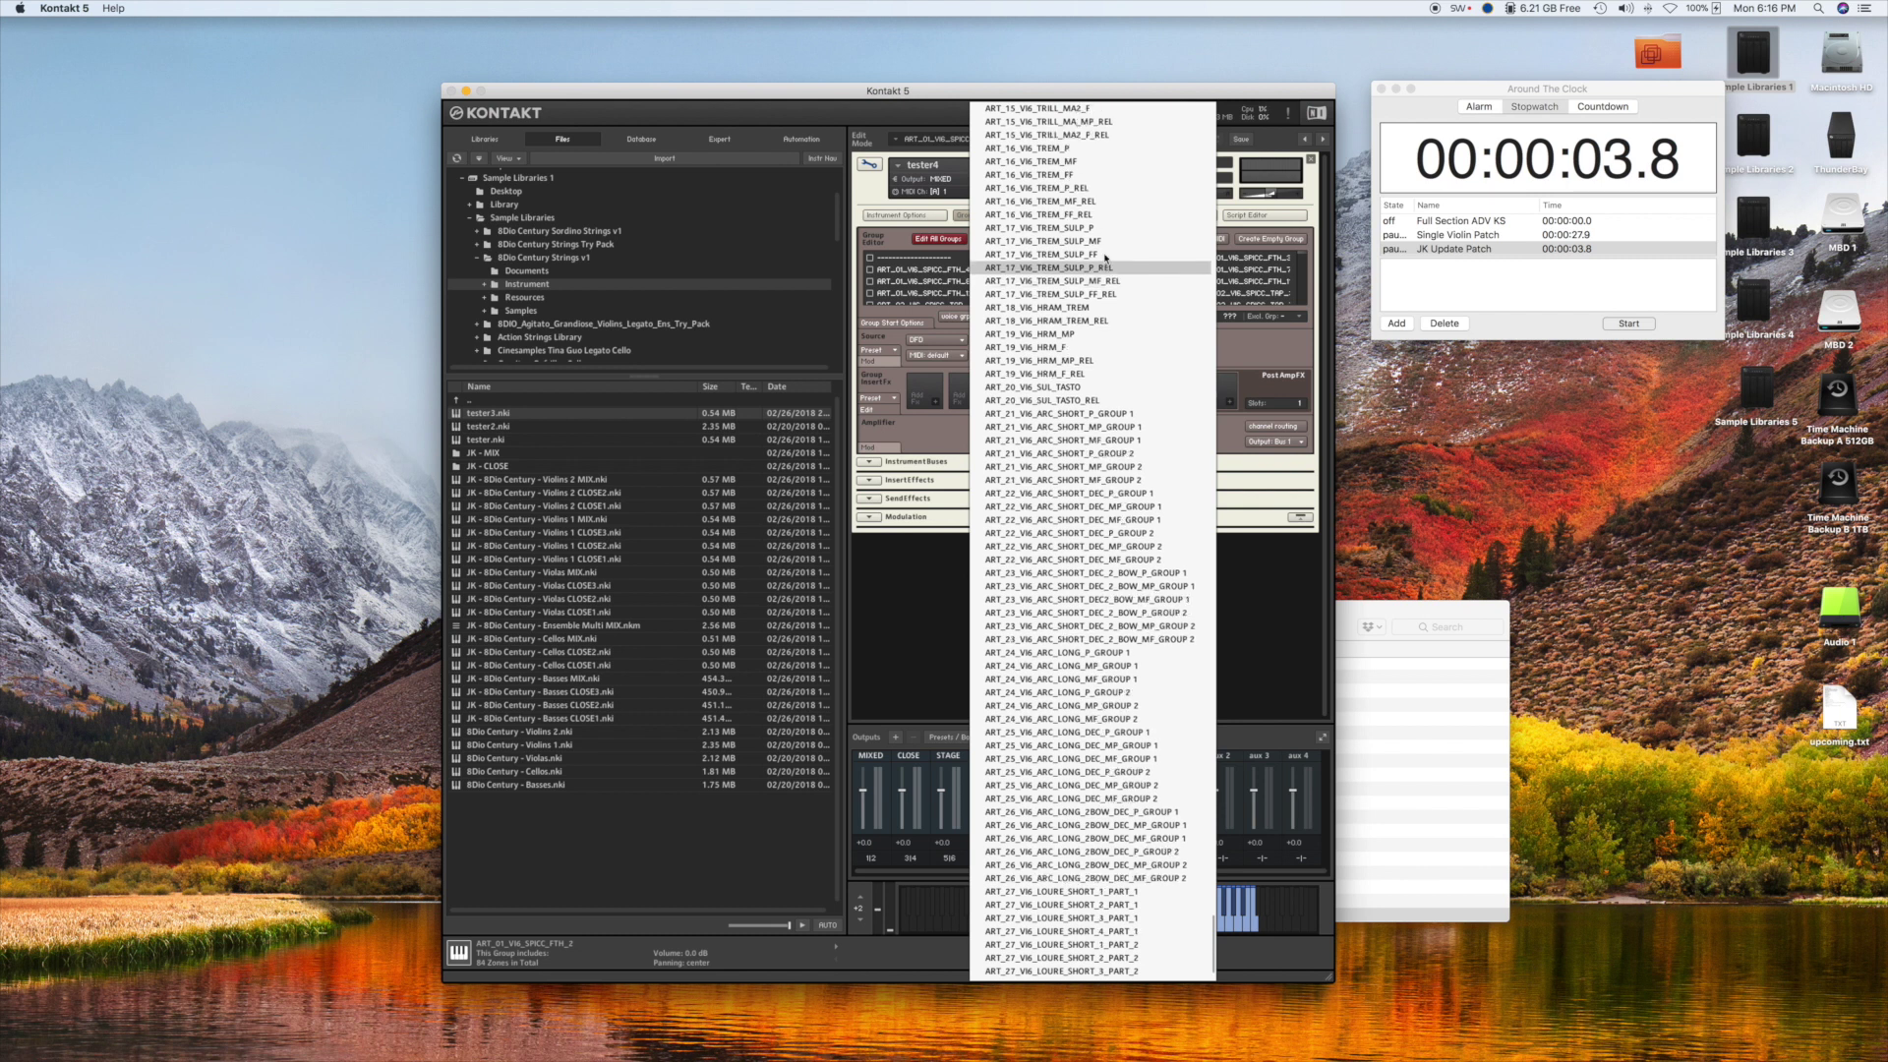
scroll(1105, 258, up, 6)
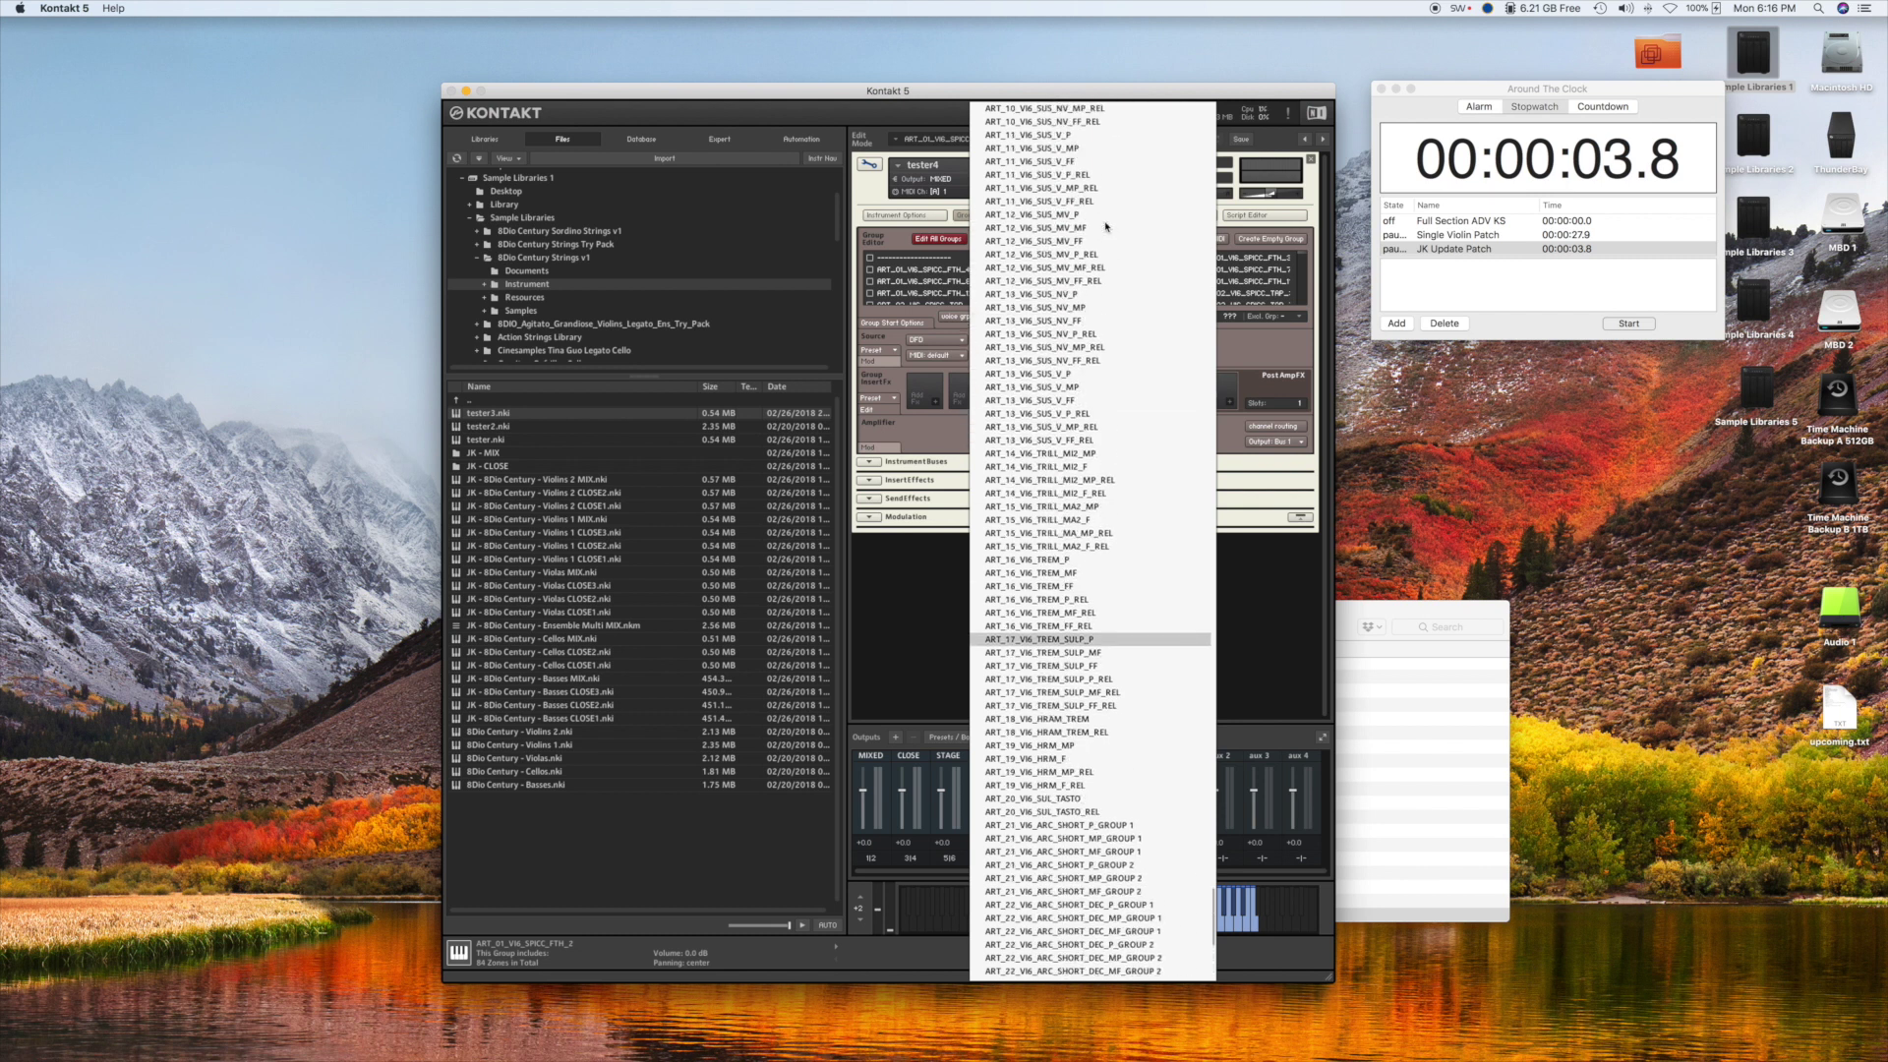
scroll(1105, 227, up, 8)
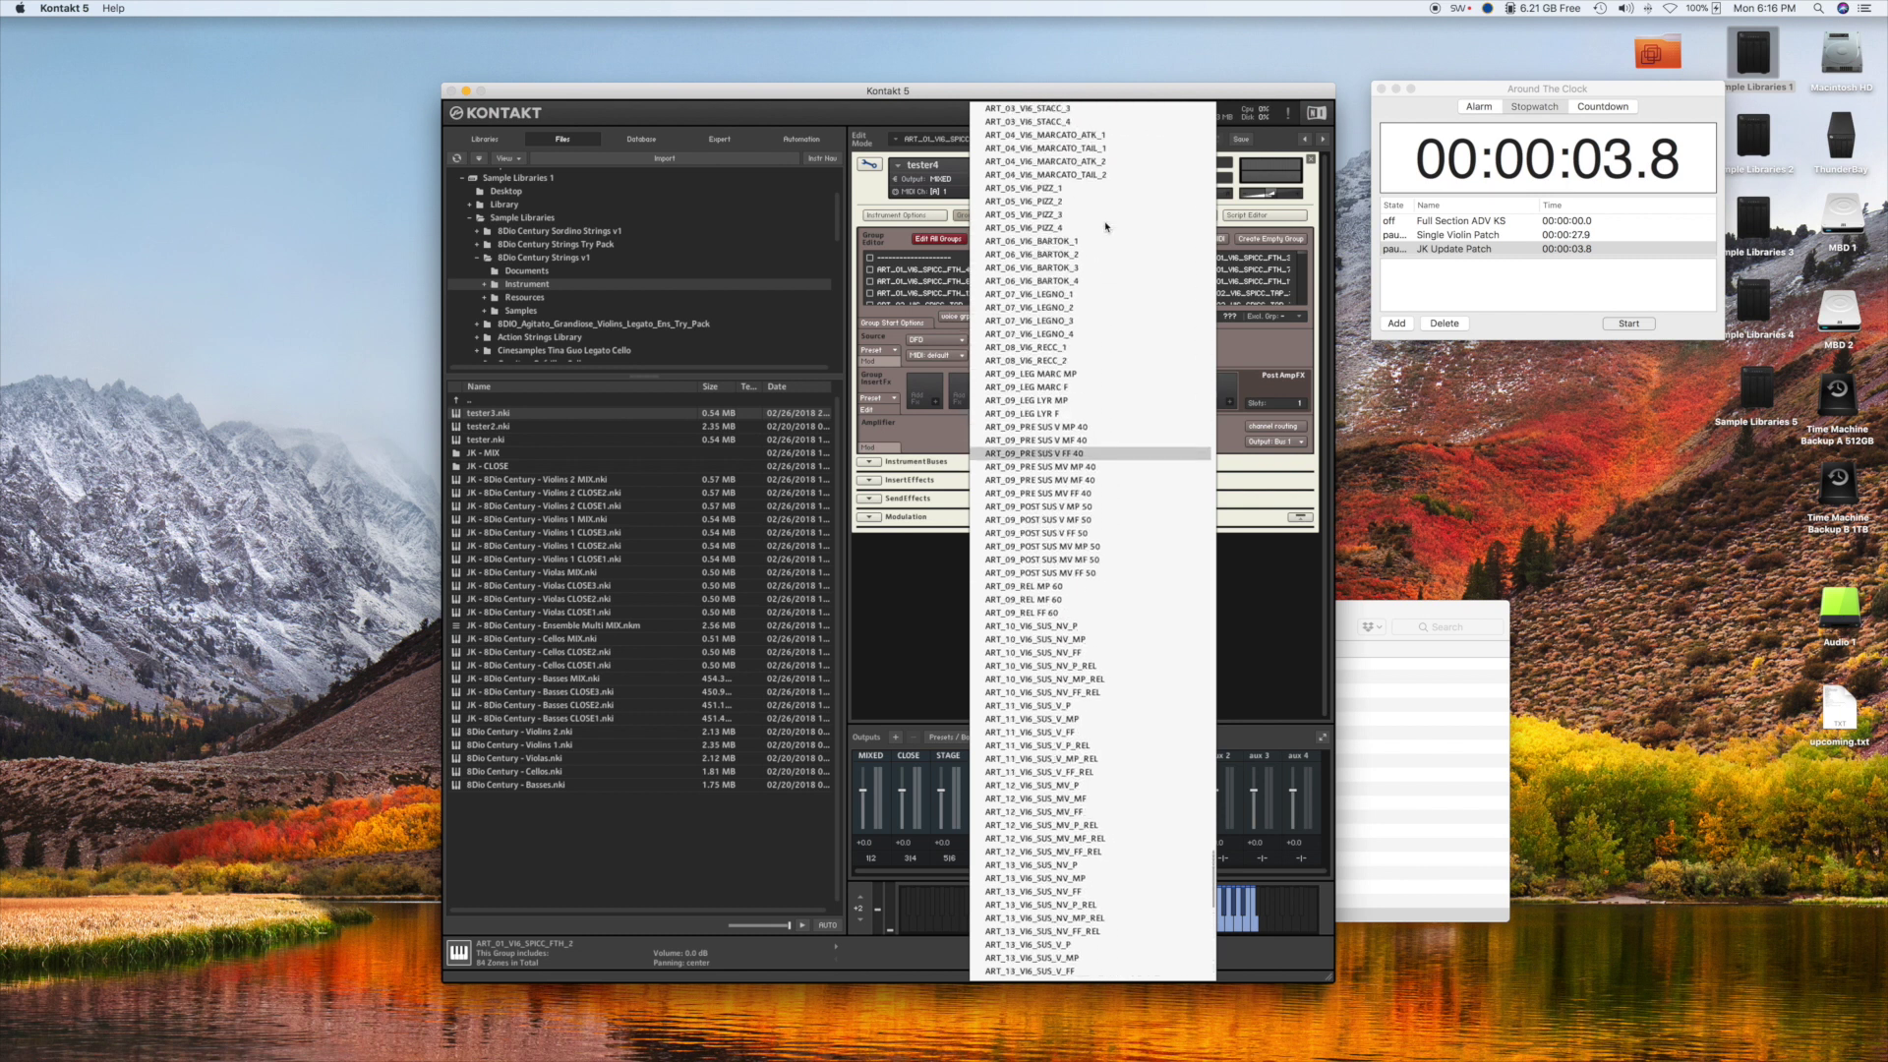
scroll(1105, 227, up, 9)
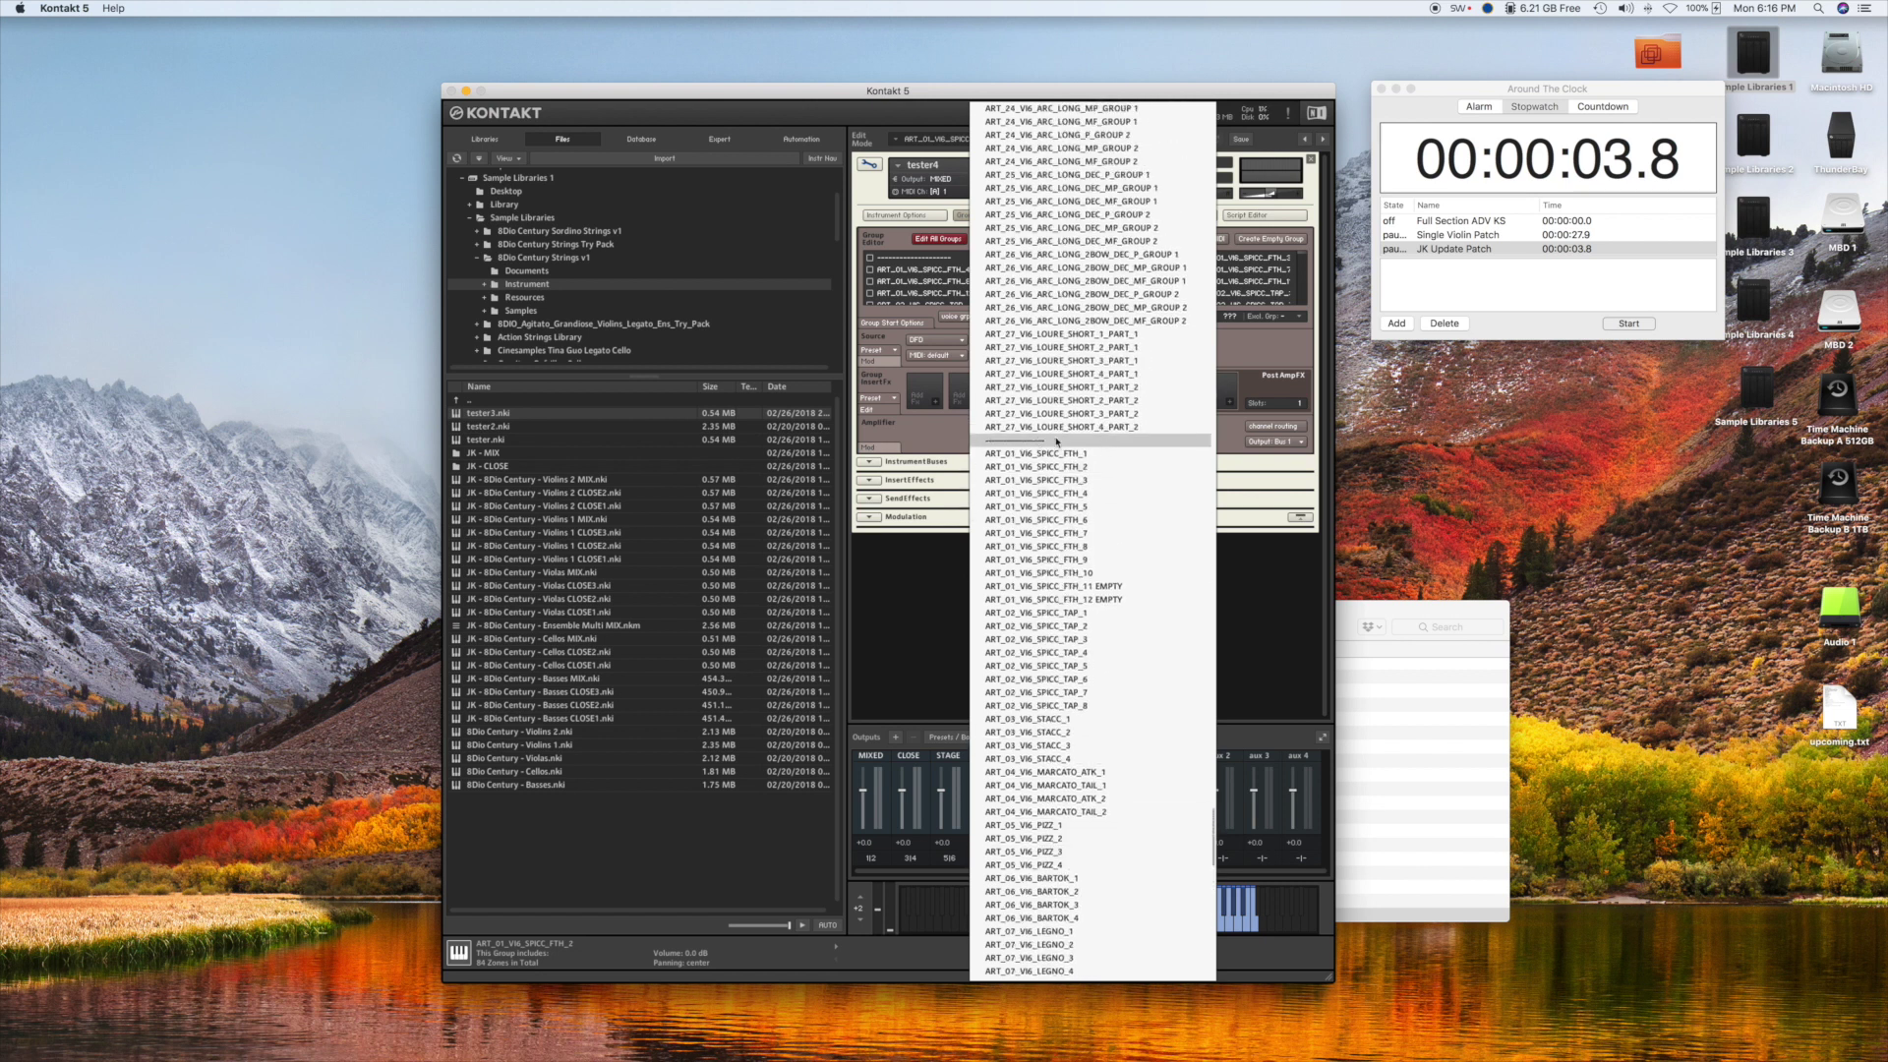
scroll(1081, 437, up, 1)
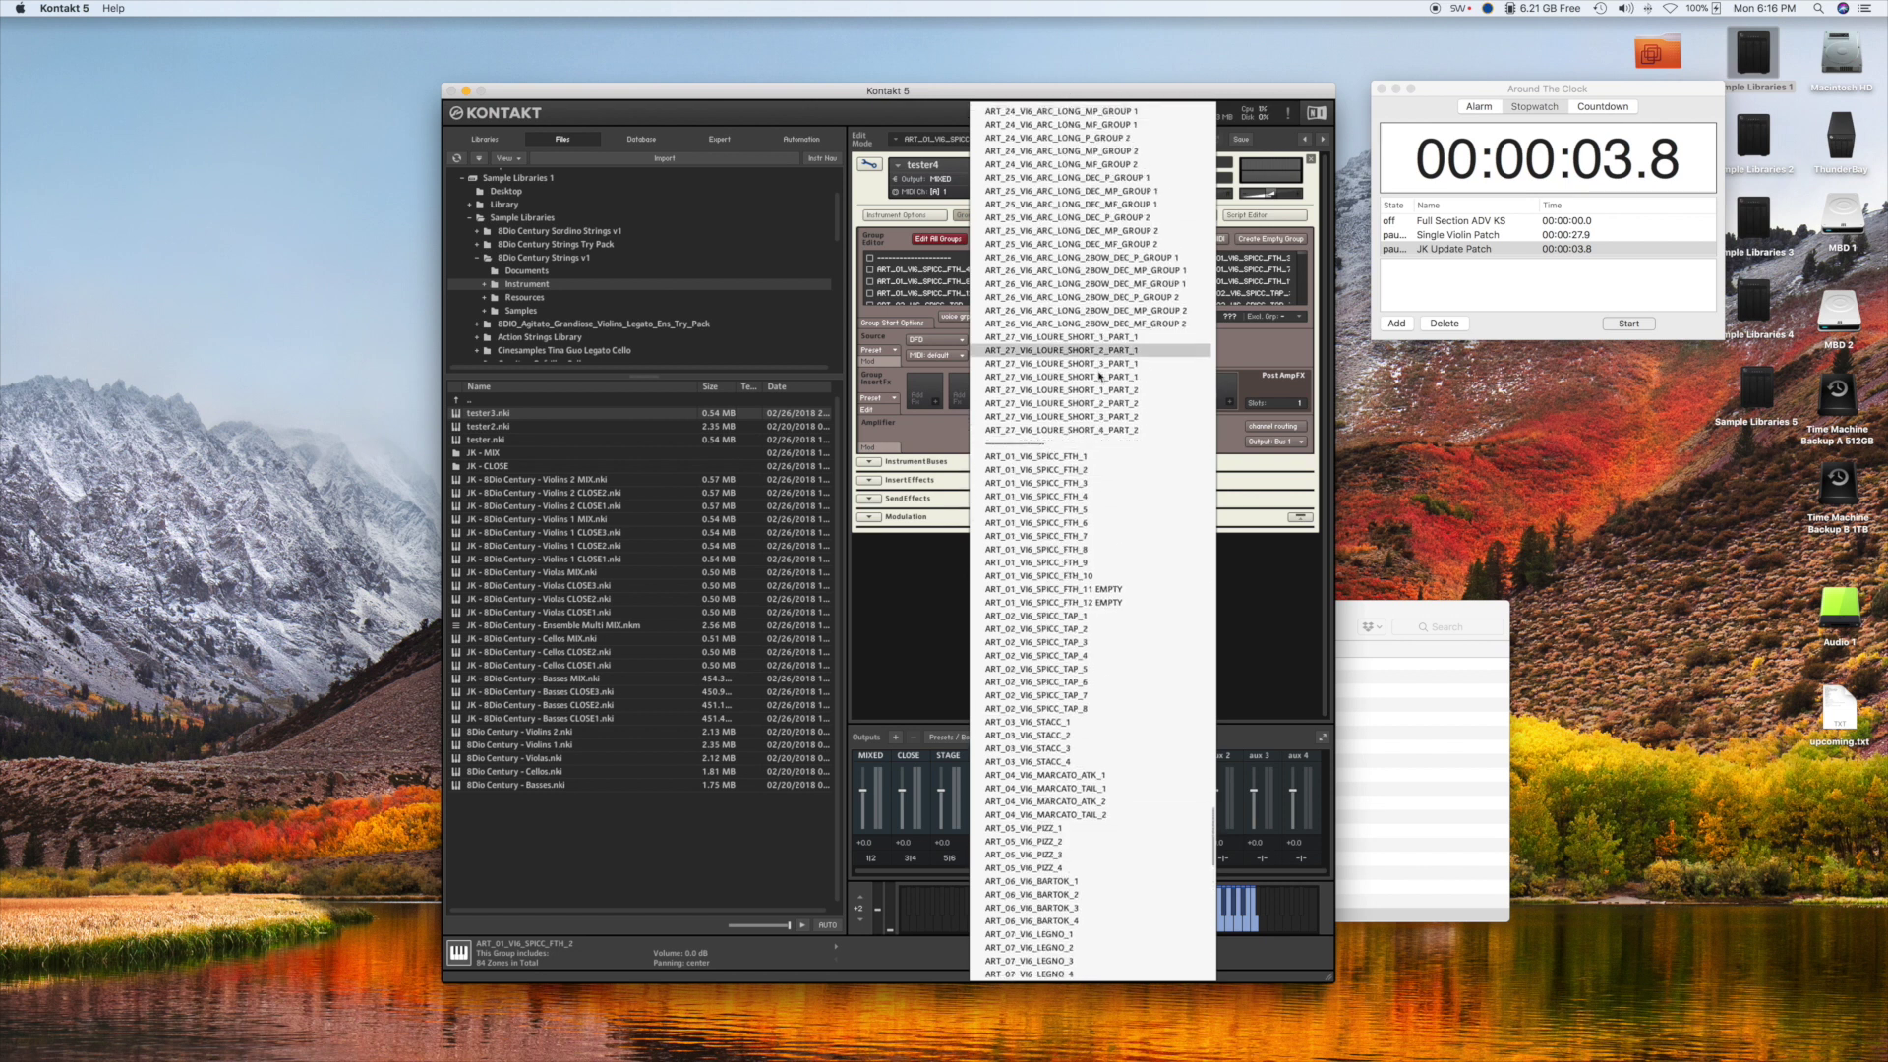
click(1120, 432)
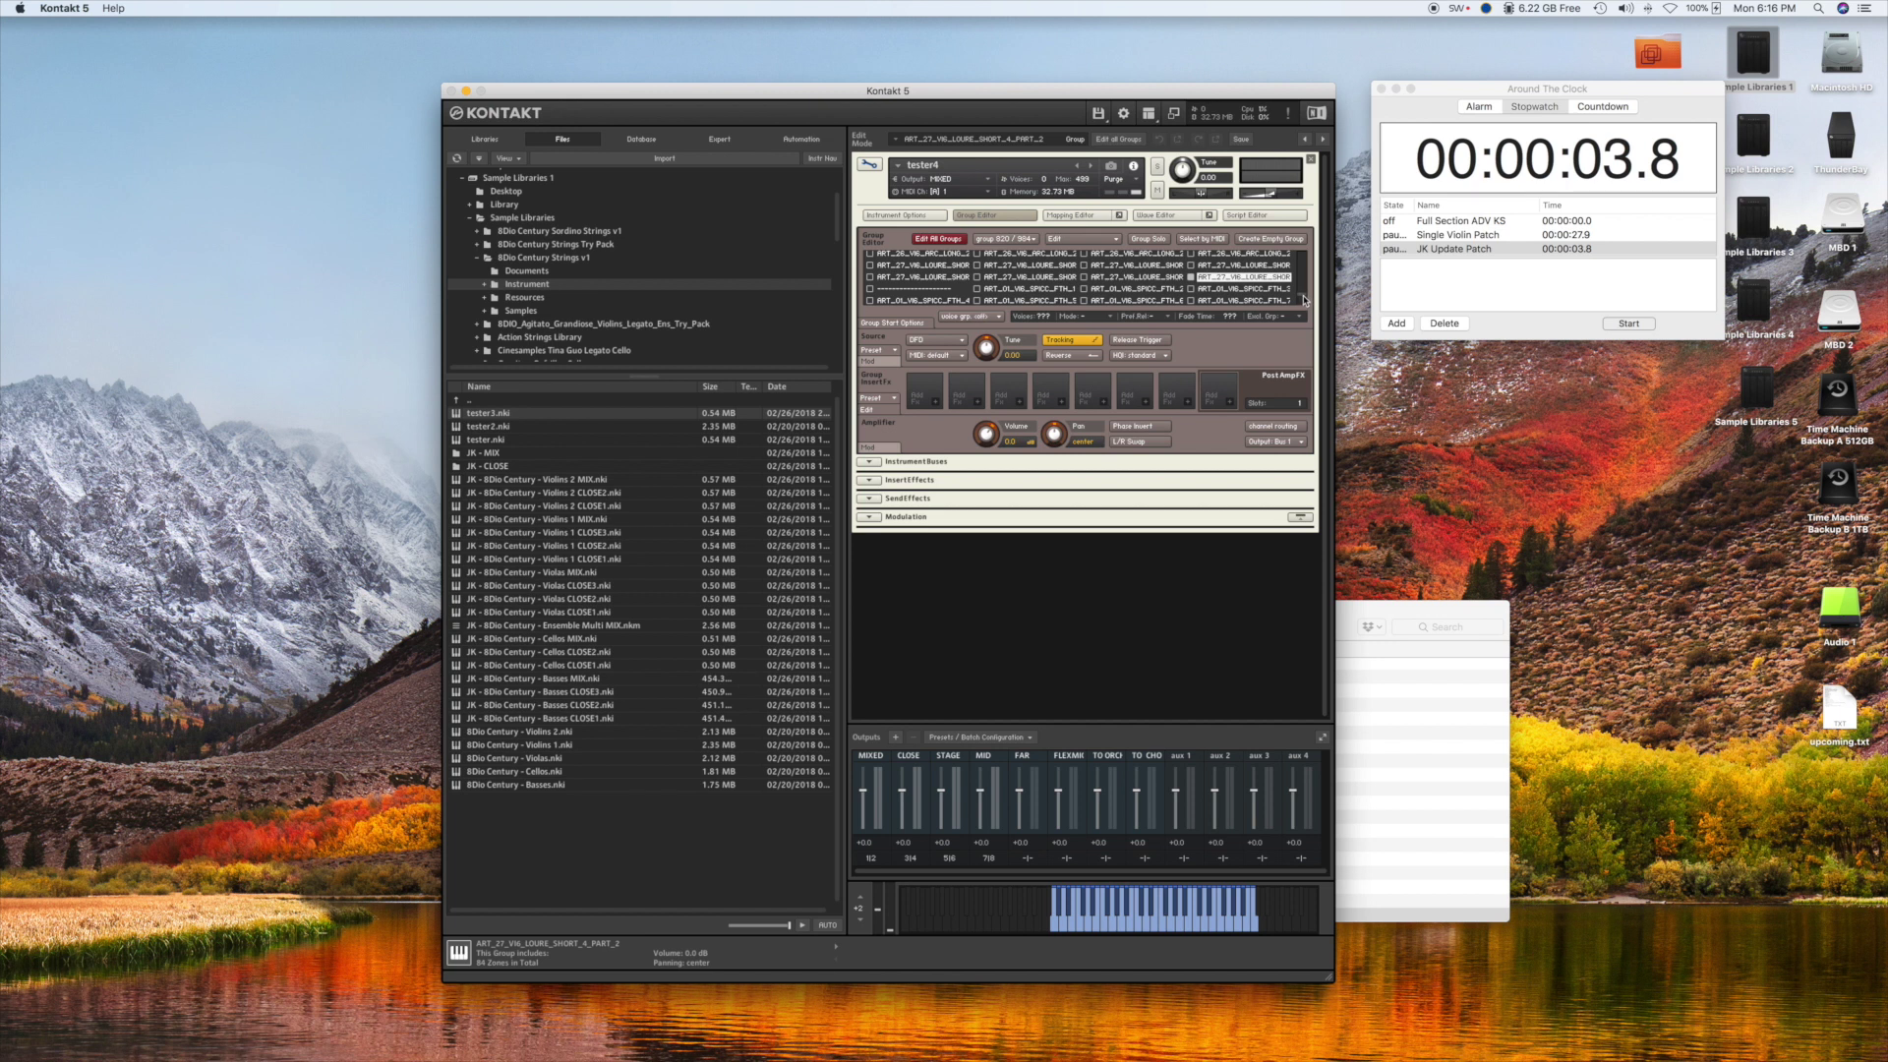
Delete the selected groups up to the last ART_27_VI6_LOURE_SHORT_4_PART_2 before the final separator, together with their zones.
scroll(1304, 295, down, 3)
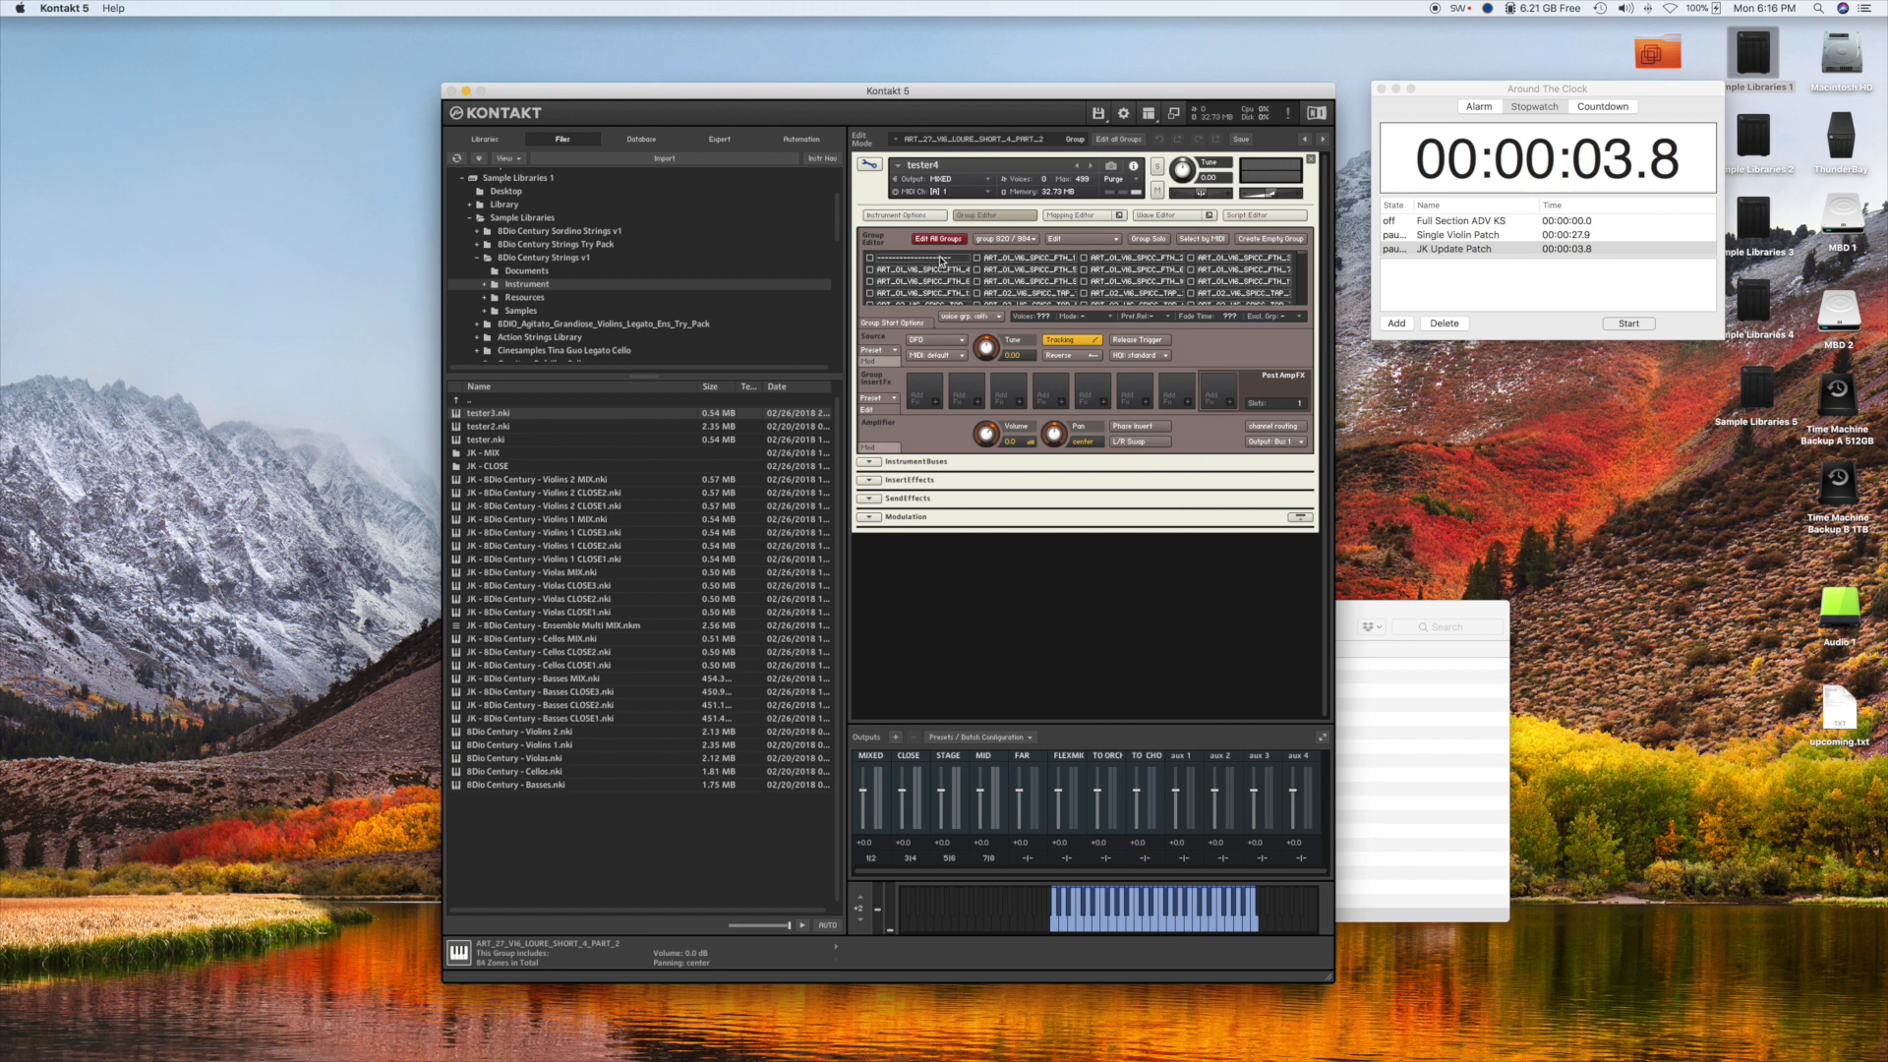
right_click(941, 260)
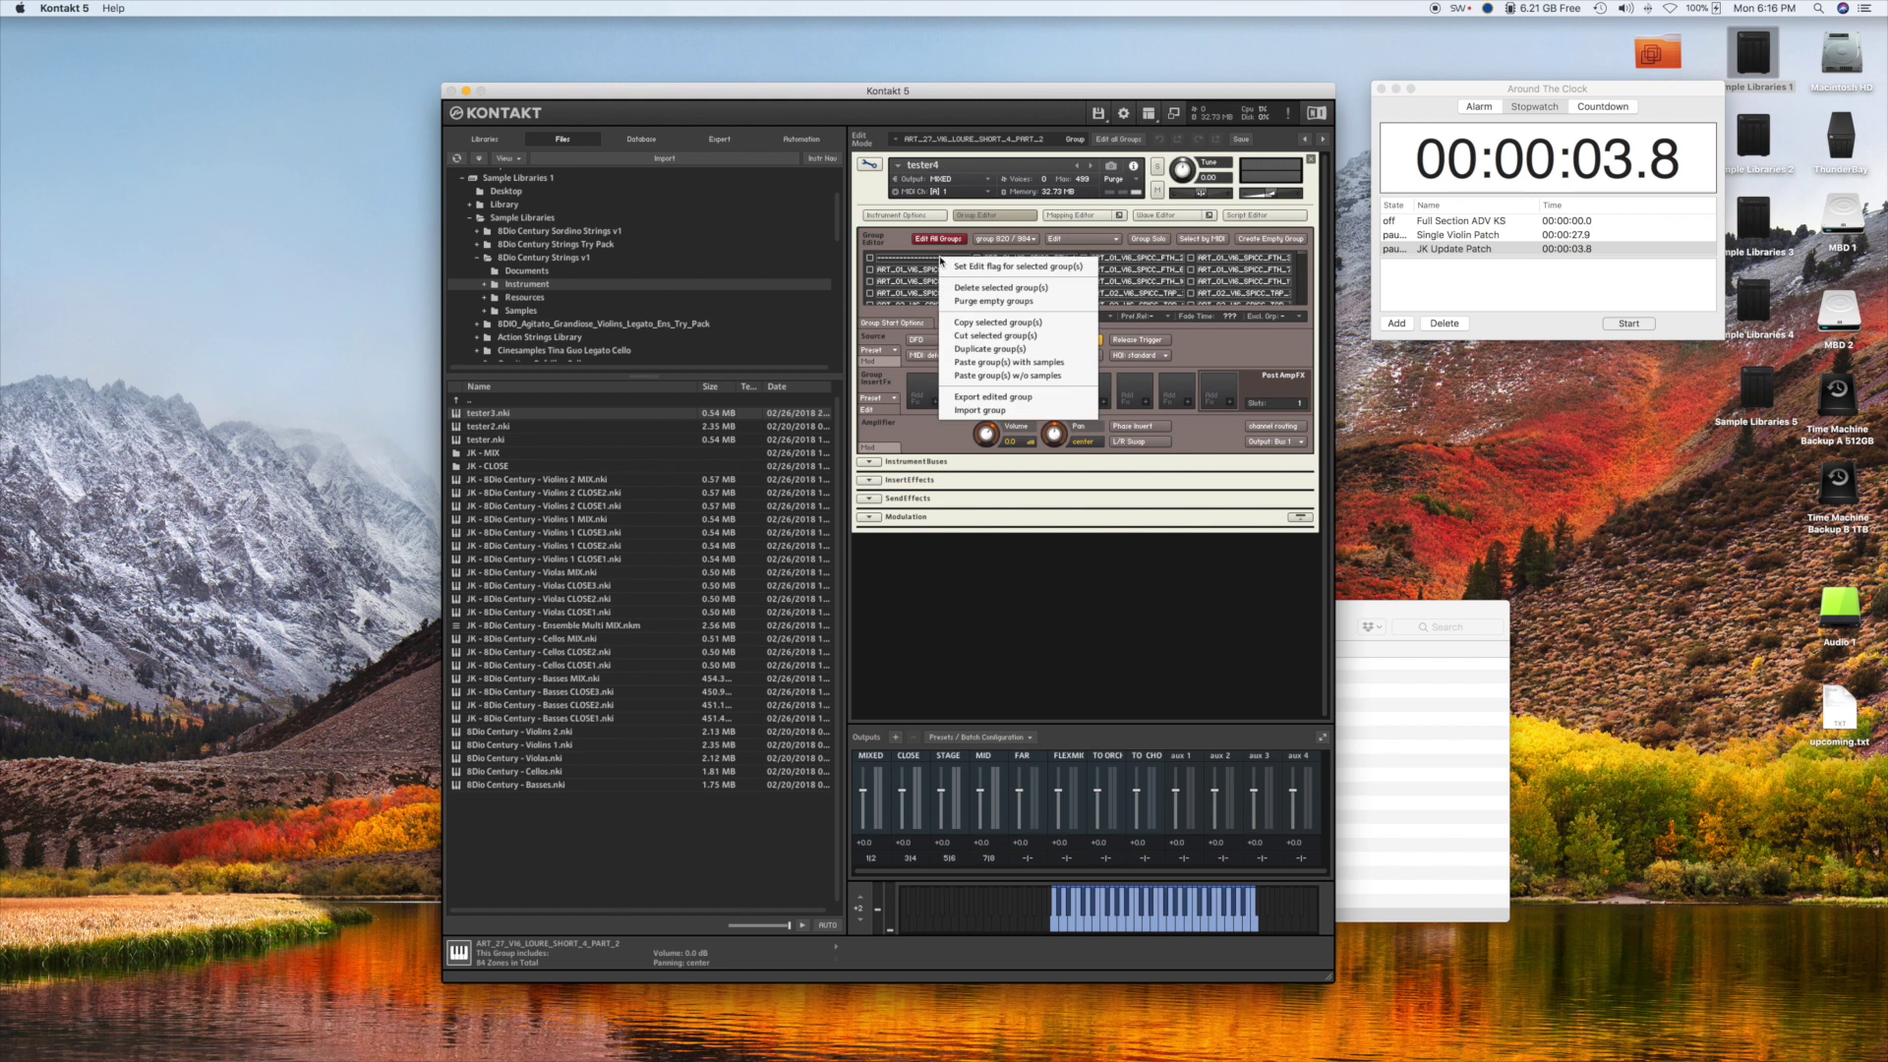
click(1041, 289)
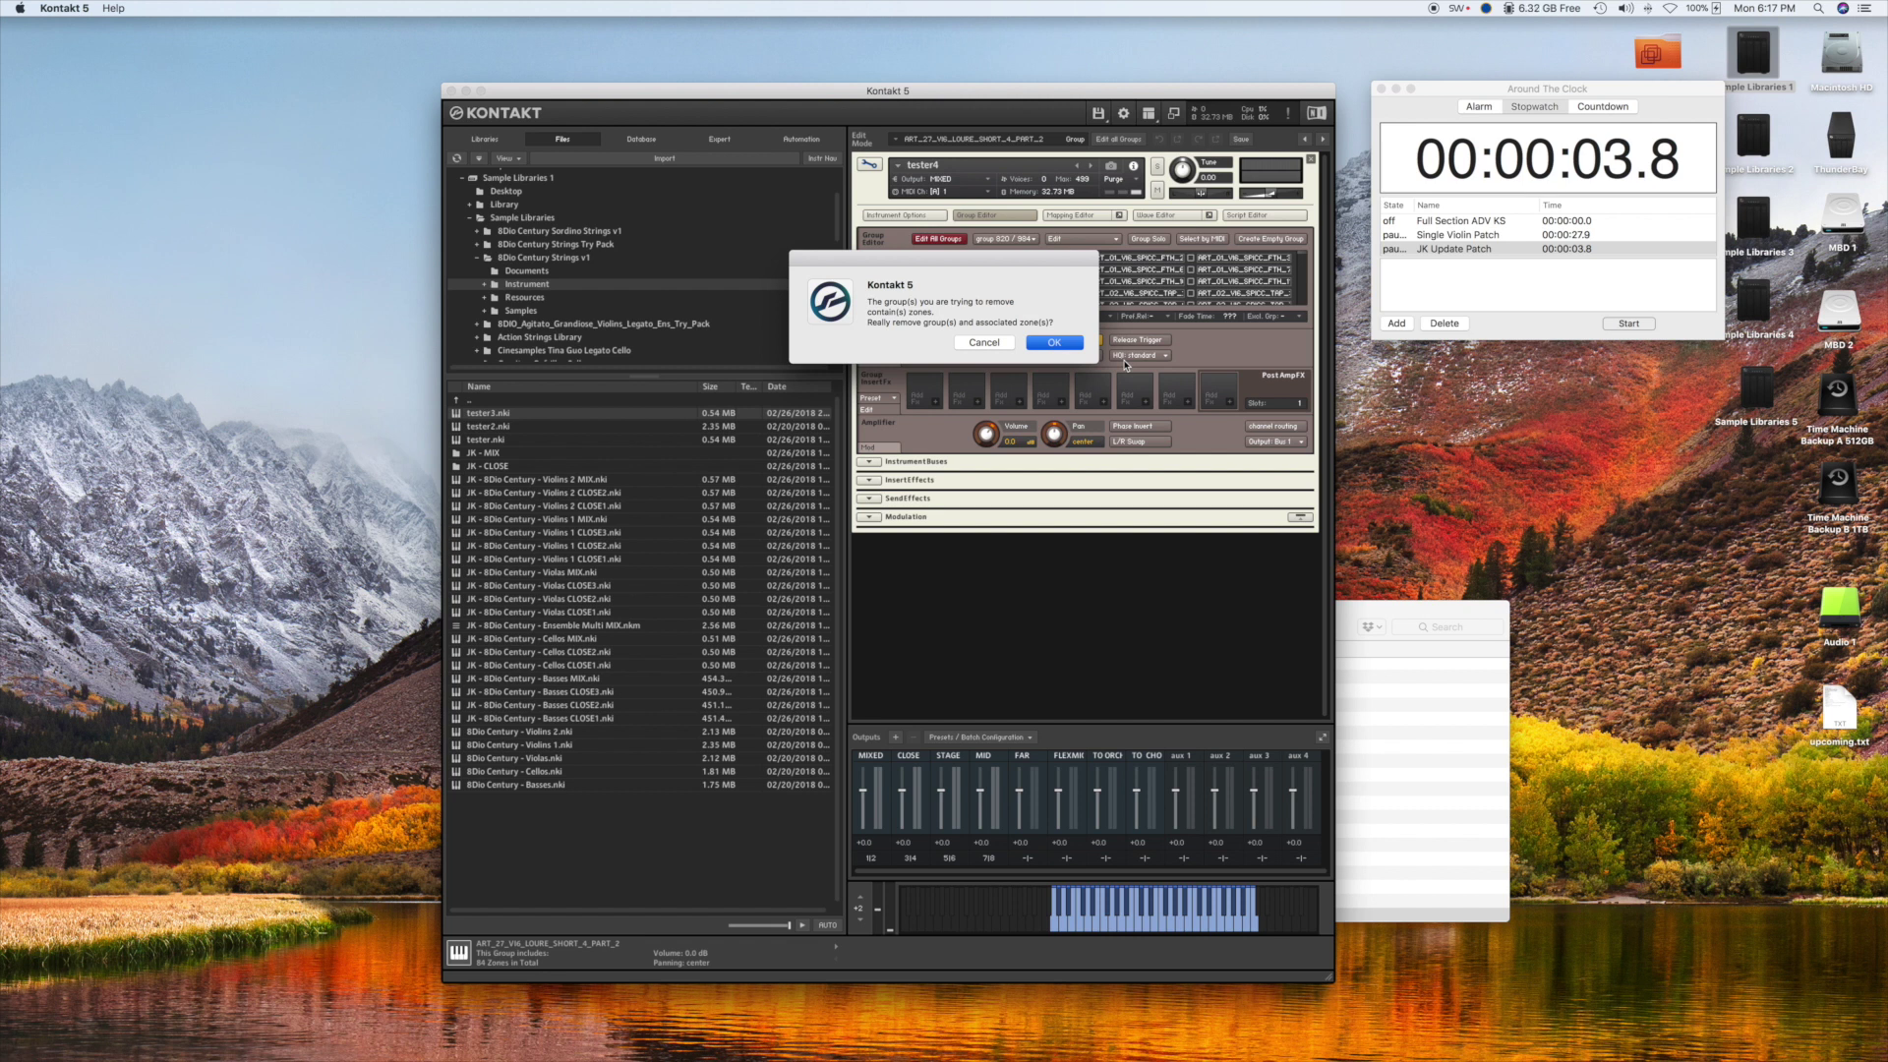
key(Return)
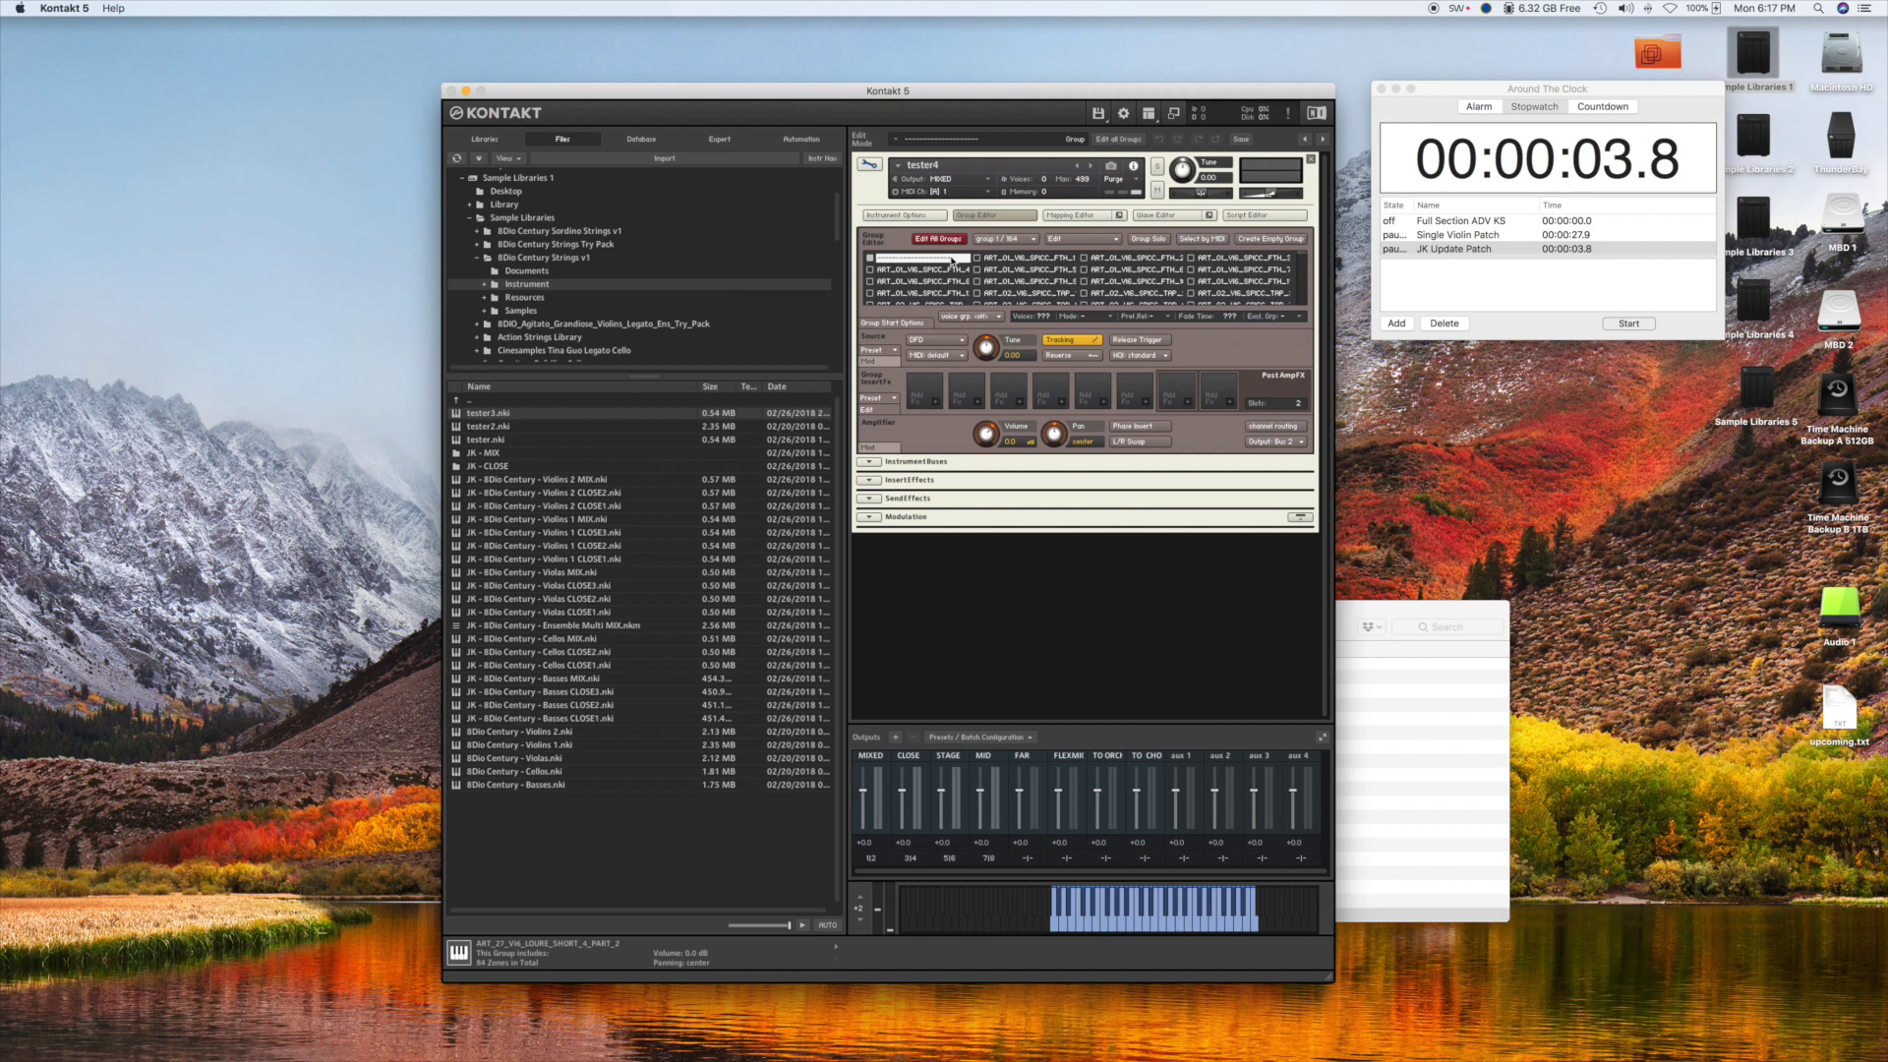
Select ART_01_VI6_SPICC_FTH_1 and check the remaining group list through ART_27_VI6_LOURE_SHORT_4_PART_2, then close the list.
click(1009, 258)
click(1018, 239)
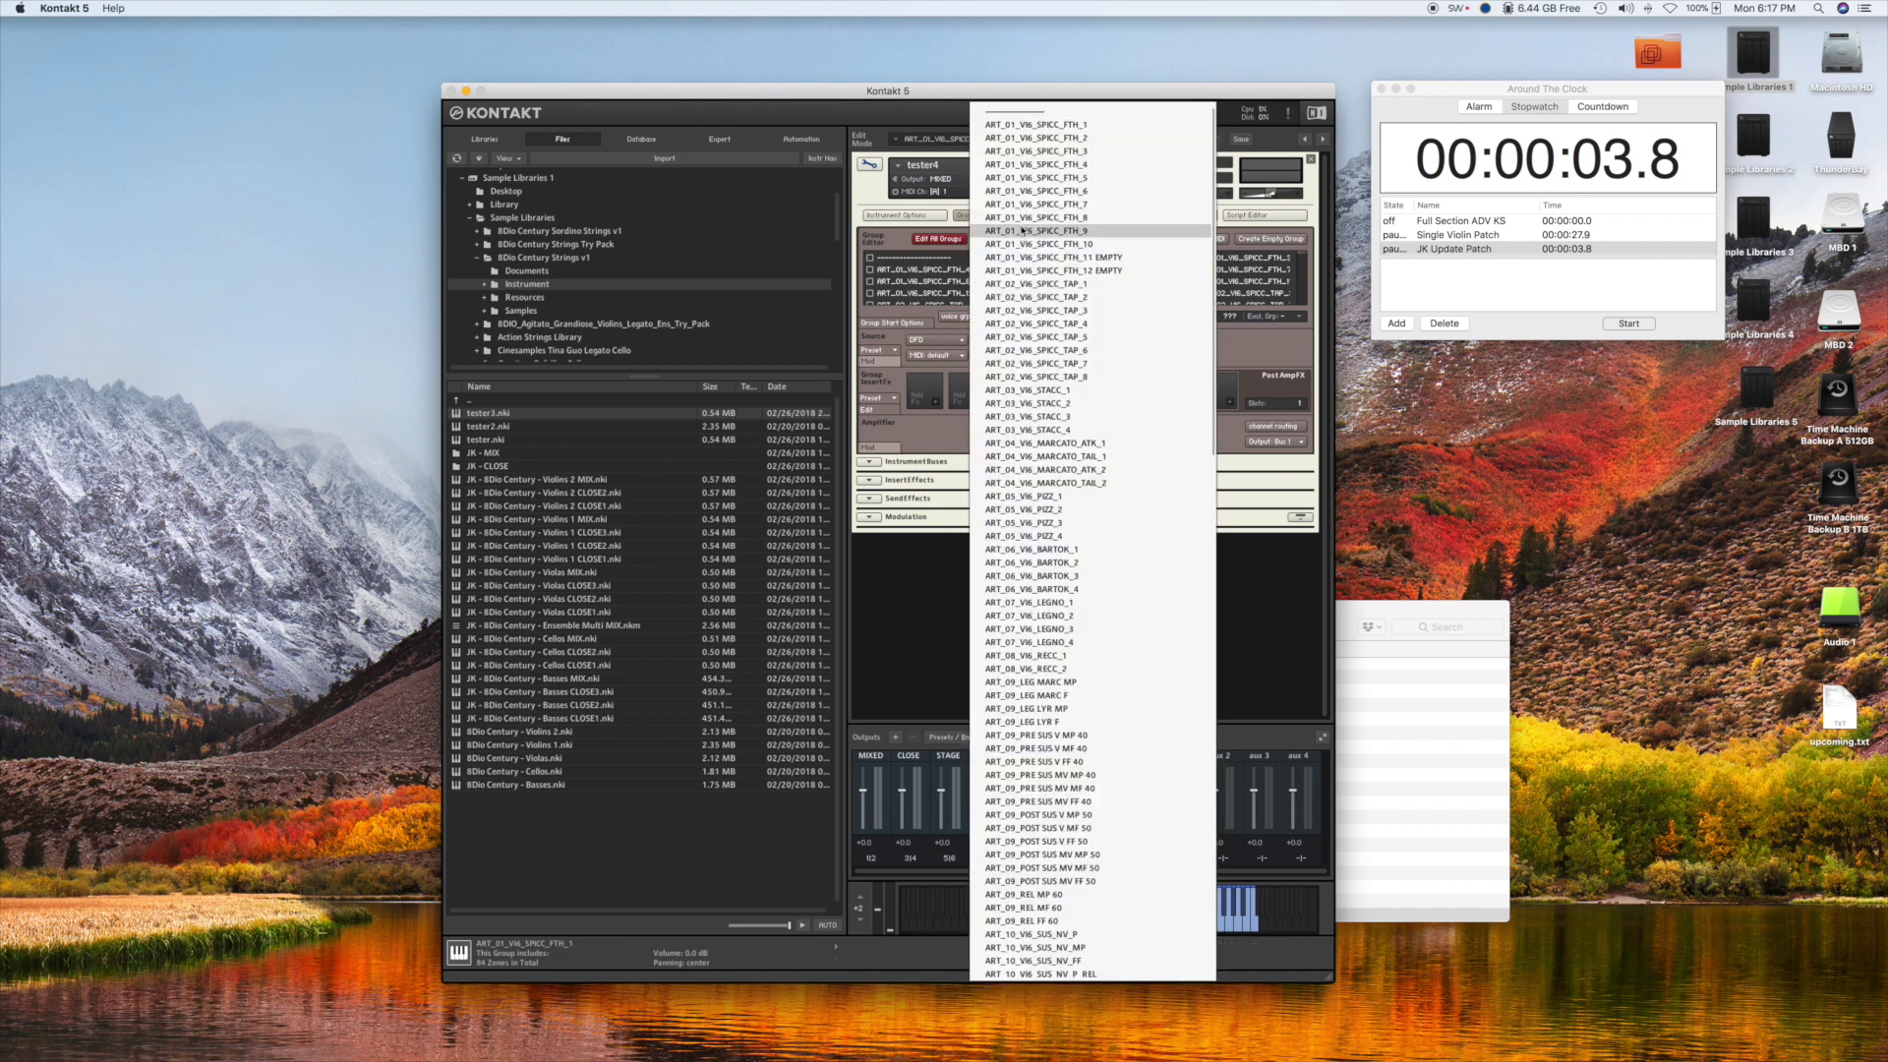
scroll(1039, 209, down, 6)
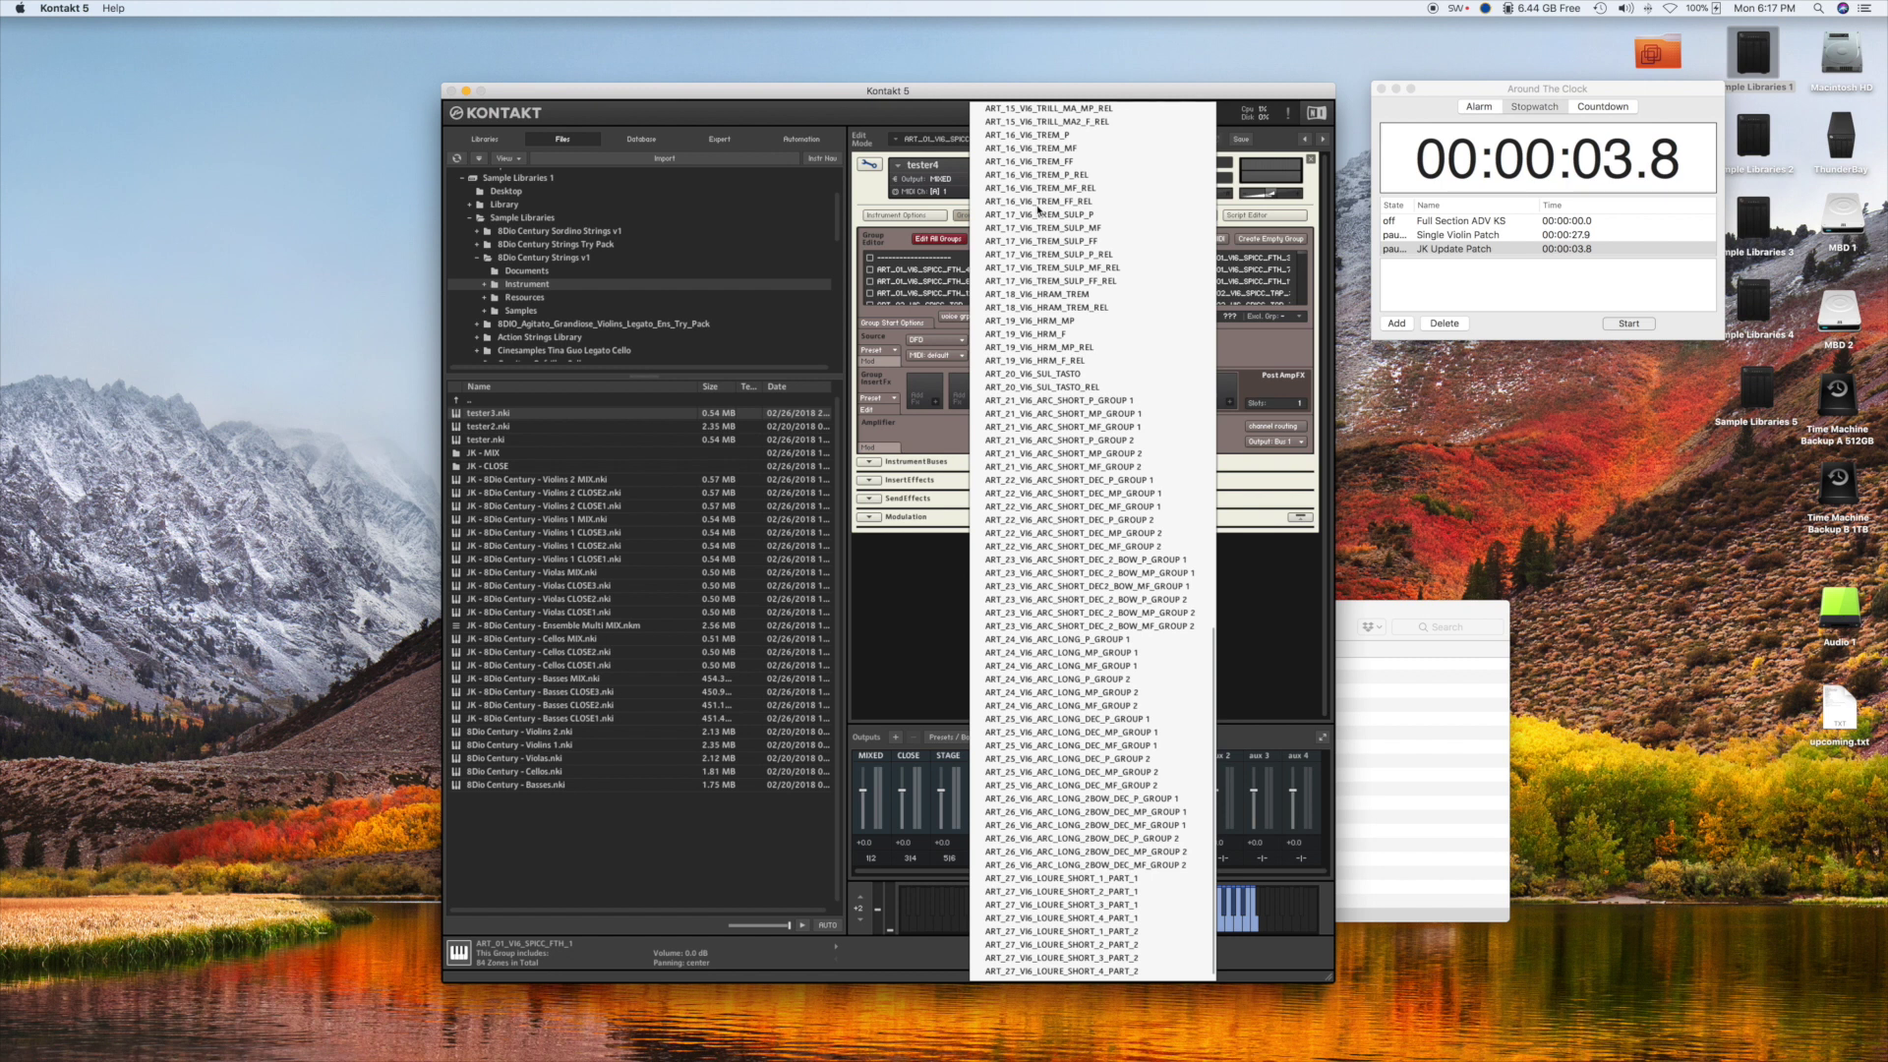
scroll(1039, 208, up, 20)
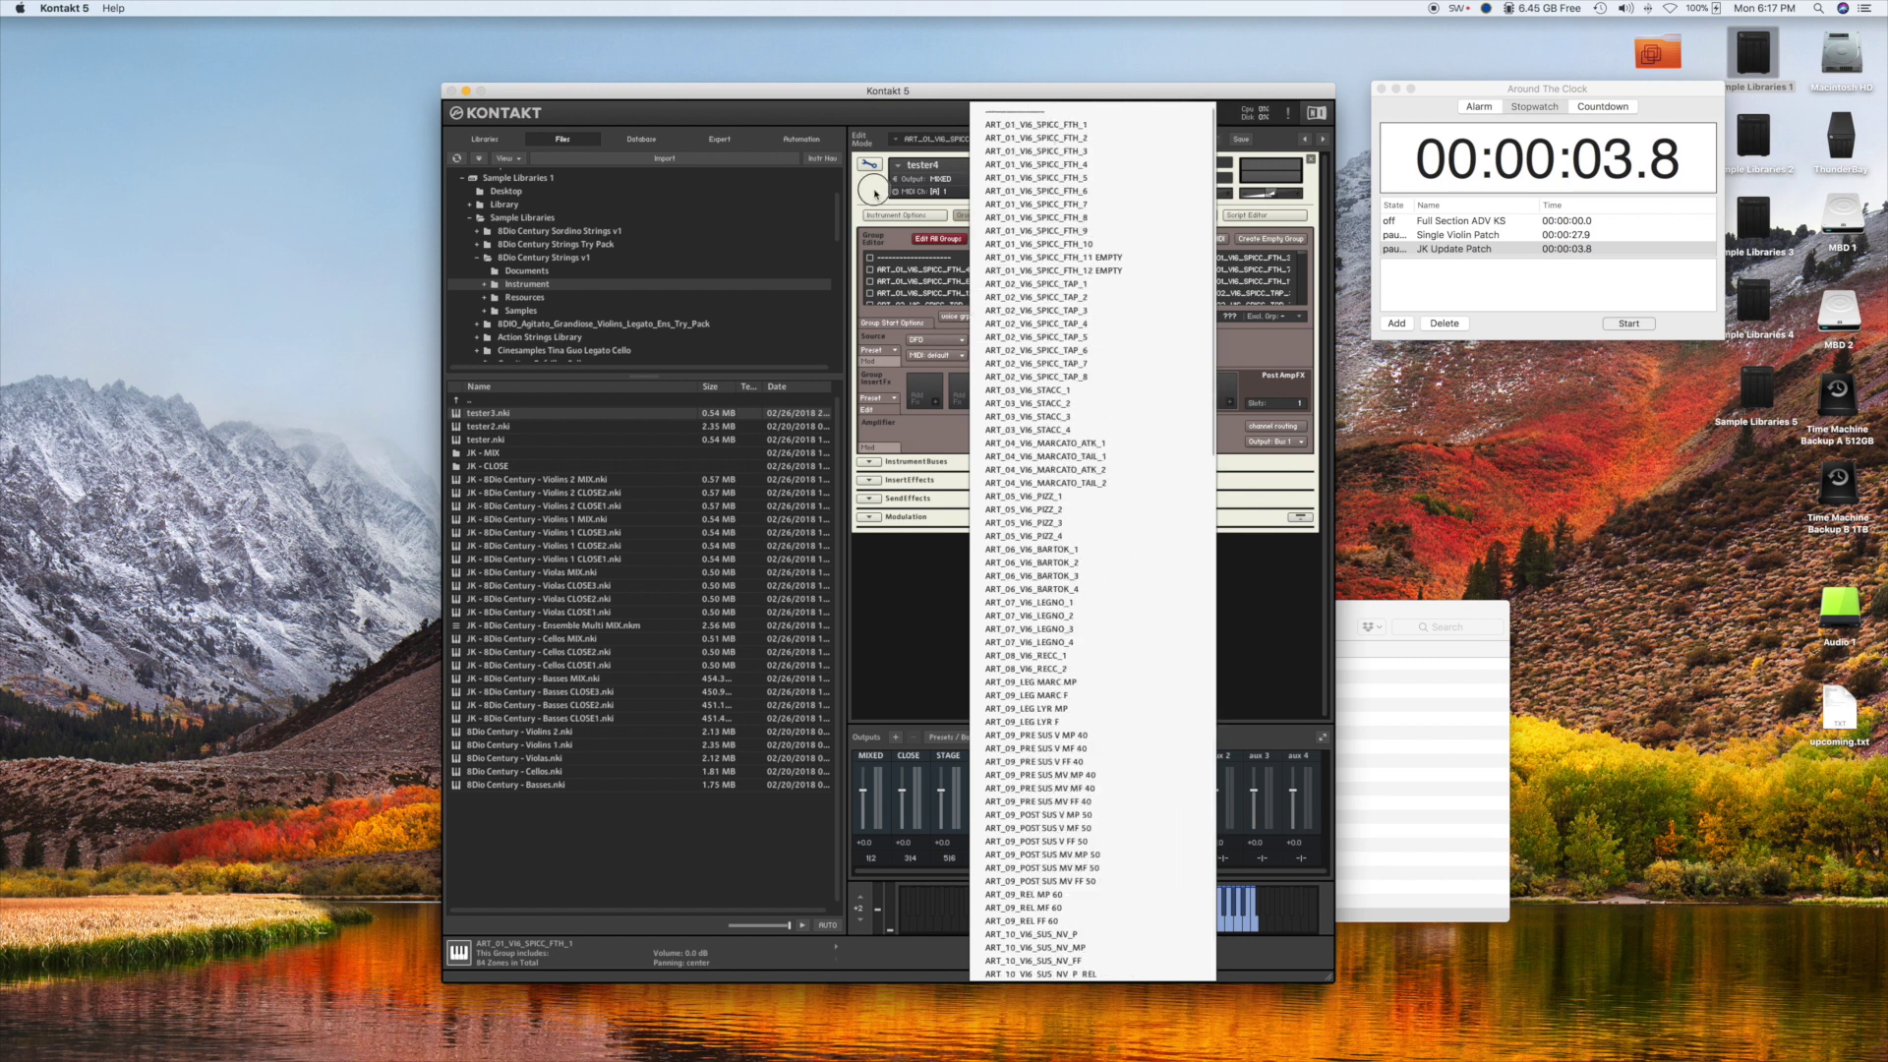
click(871, 167)
Check the Close 1 and Wide microphone controls in tester4's performance view, and return to instrument editing.
click(871, 168)
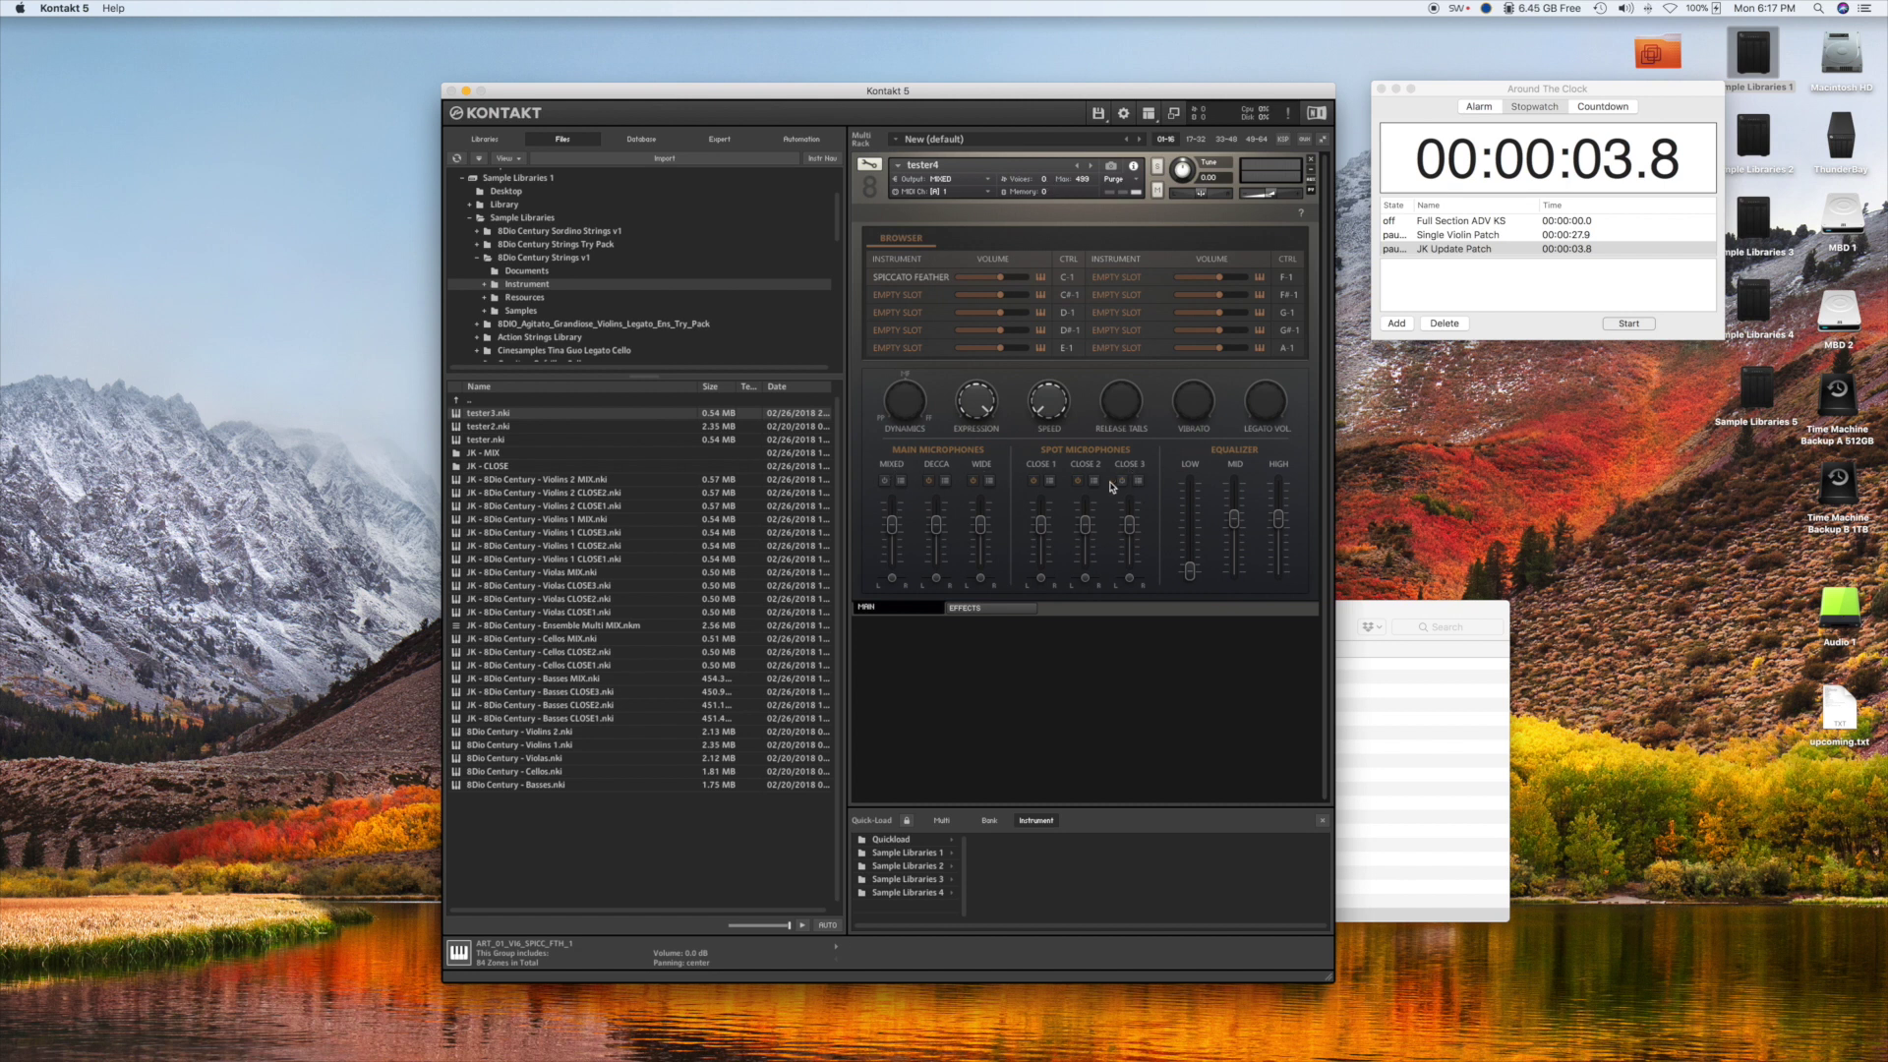
click(1034, 482)
click(973, 482)
click(868, 164)
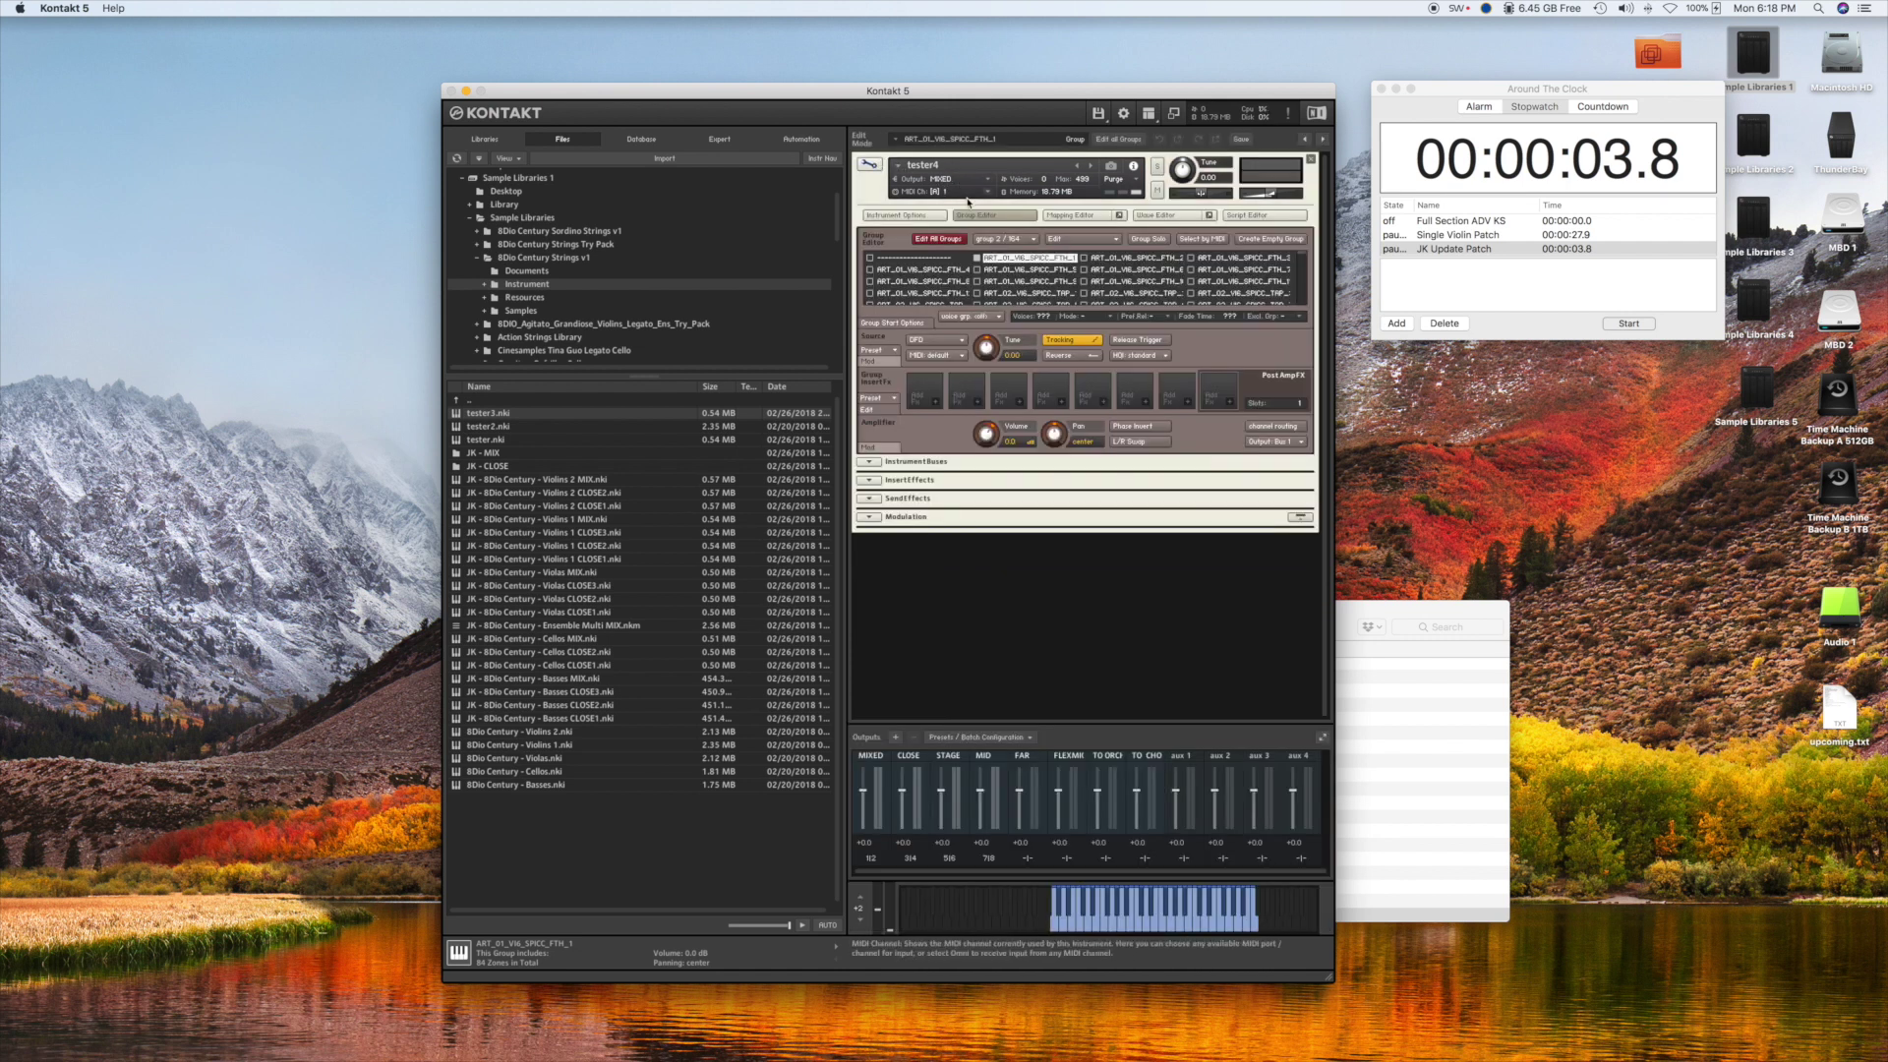
Select the separator group at the top of the group list and look over the groups below it.
click(928, 260)
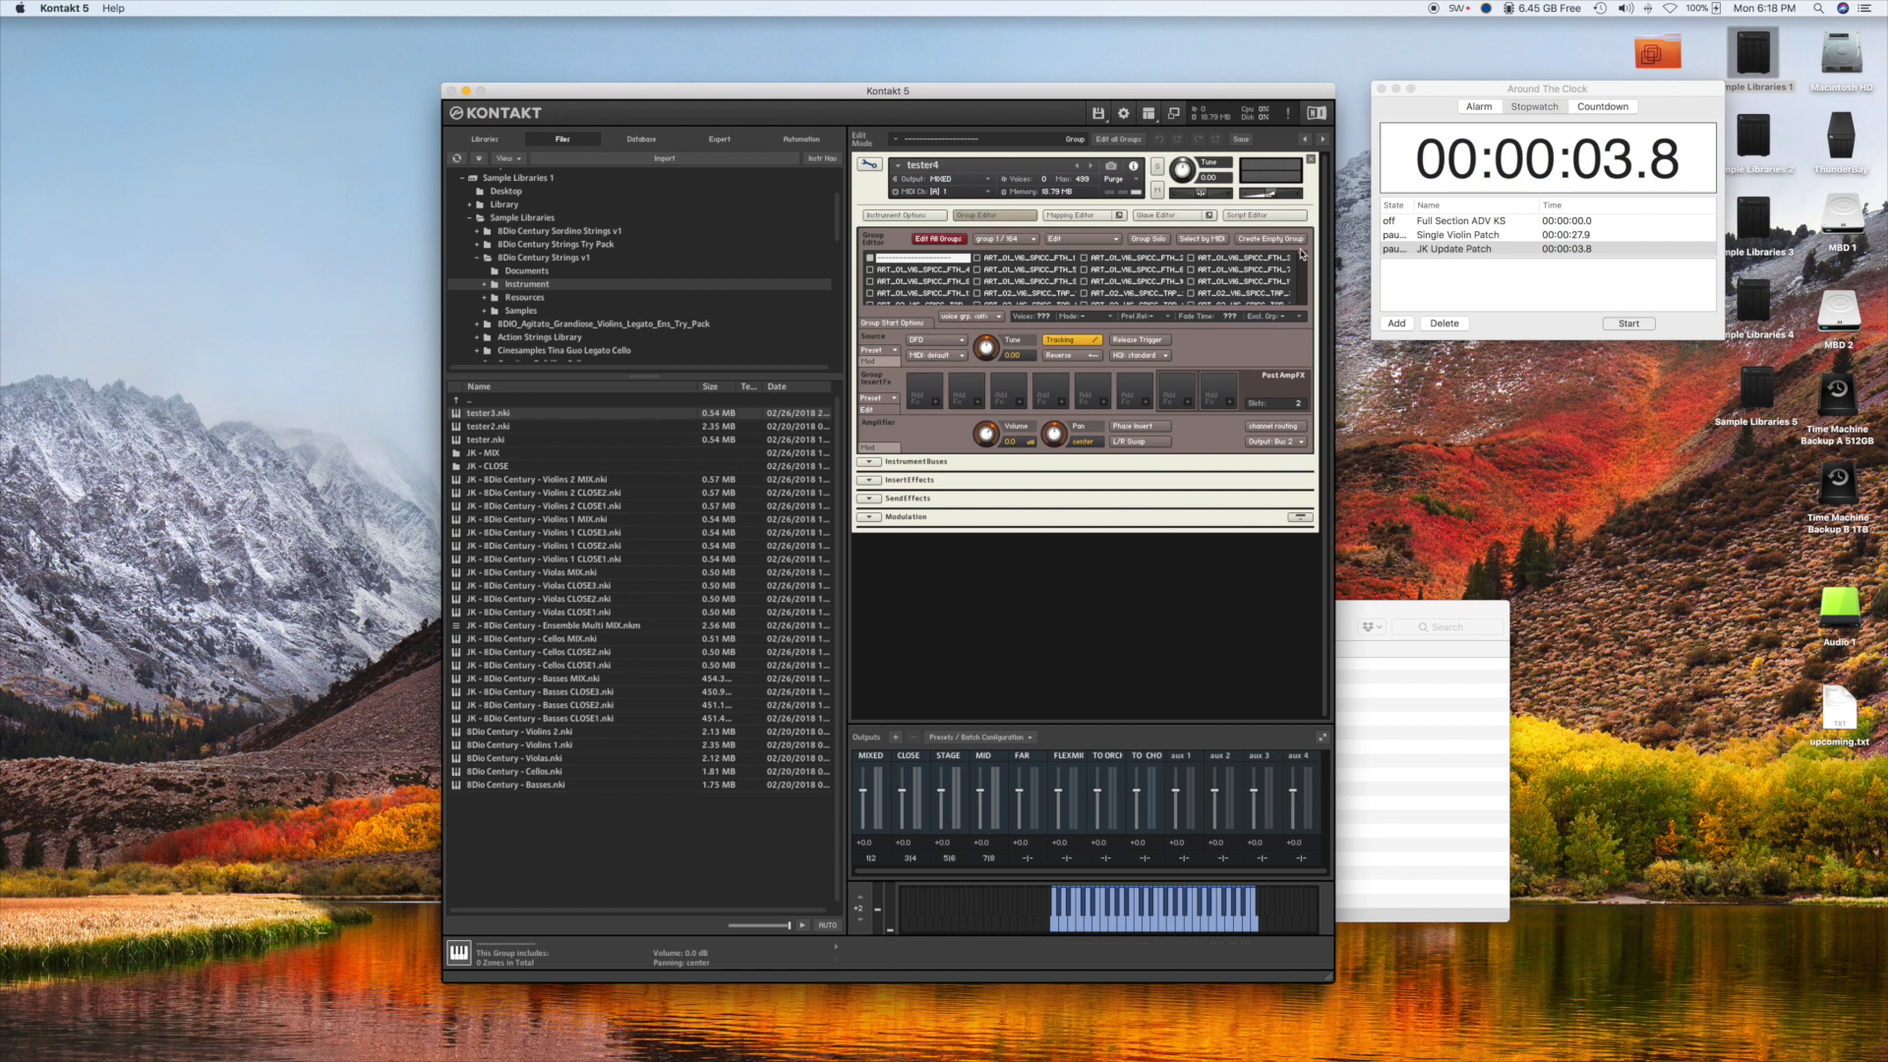
click(1301, 273)
scroll(1301, 272, up, 3)
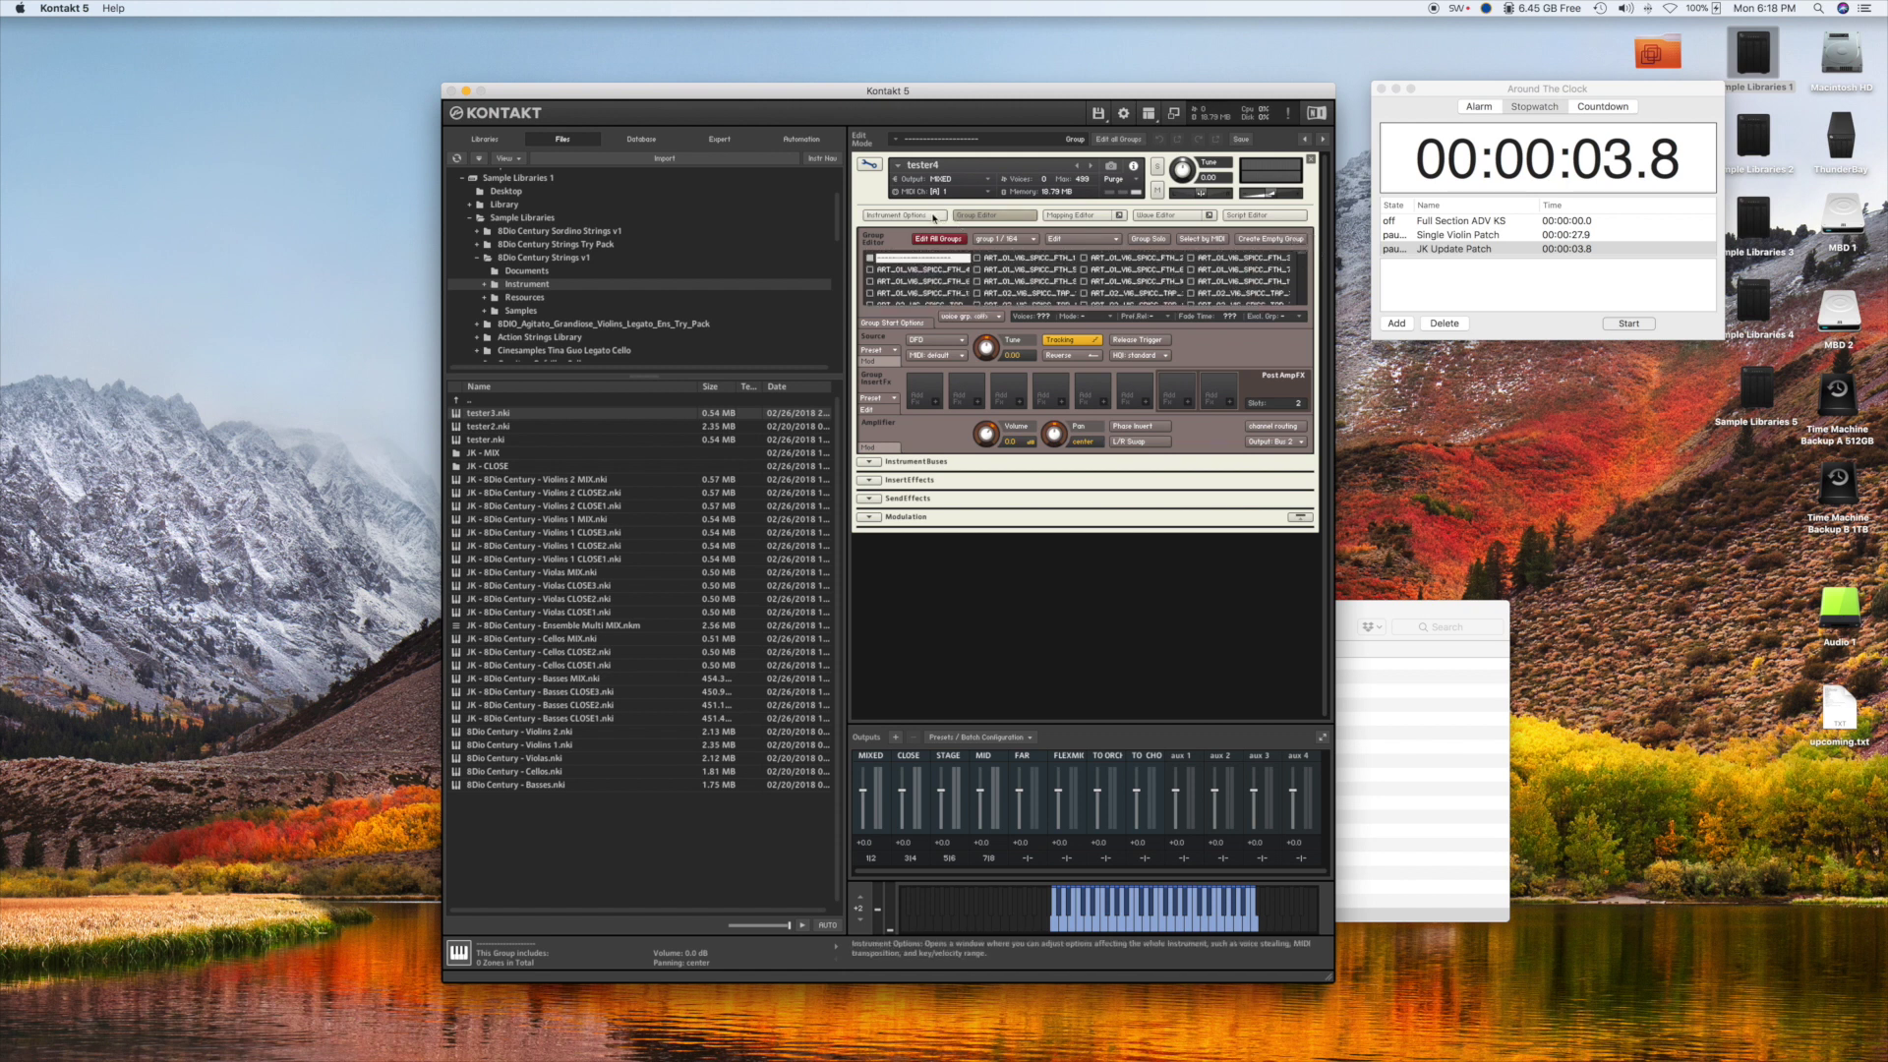
Return to tester4's performance view and check the Decca and Mixed microphone controls.
click(873, 164)
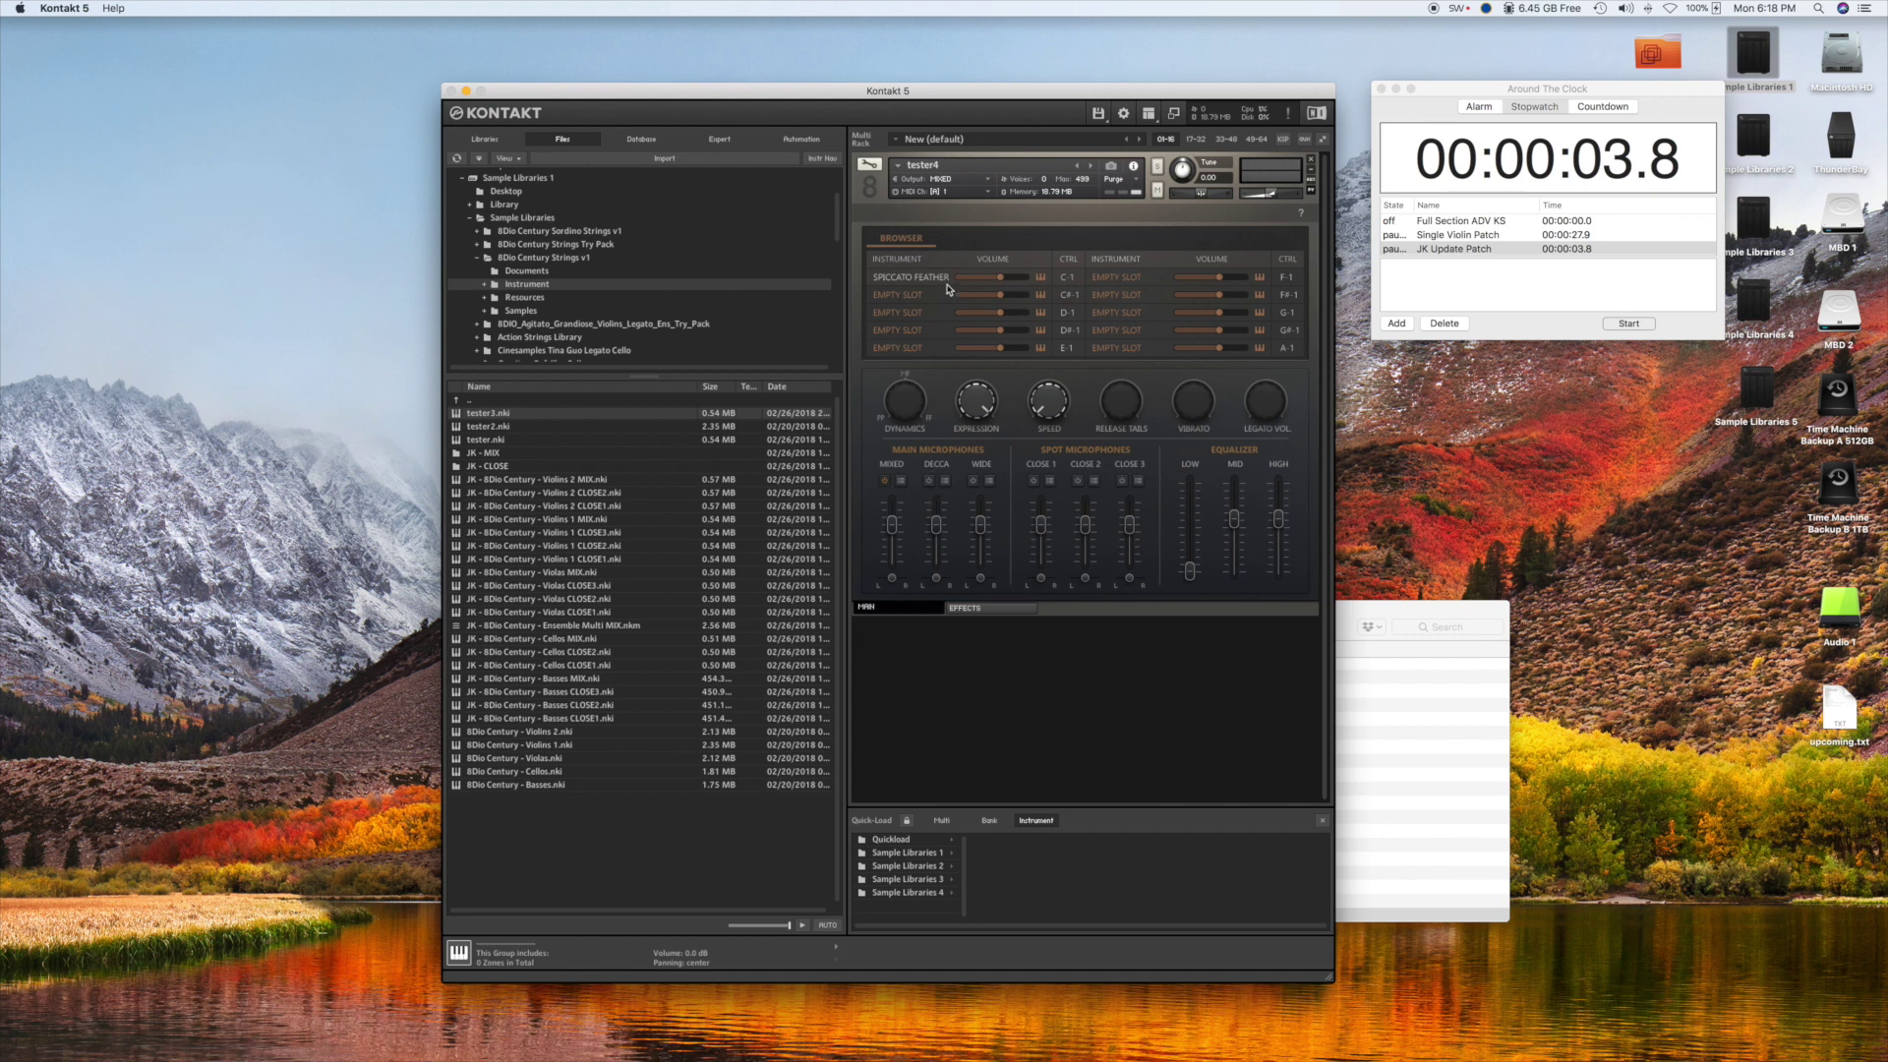
click(928, 481)
click(884, 481)
Try to close the tester4 instrument with its changes saved.
click(1311, 161)
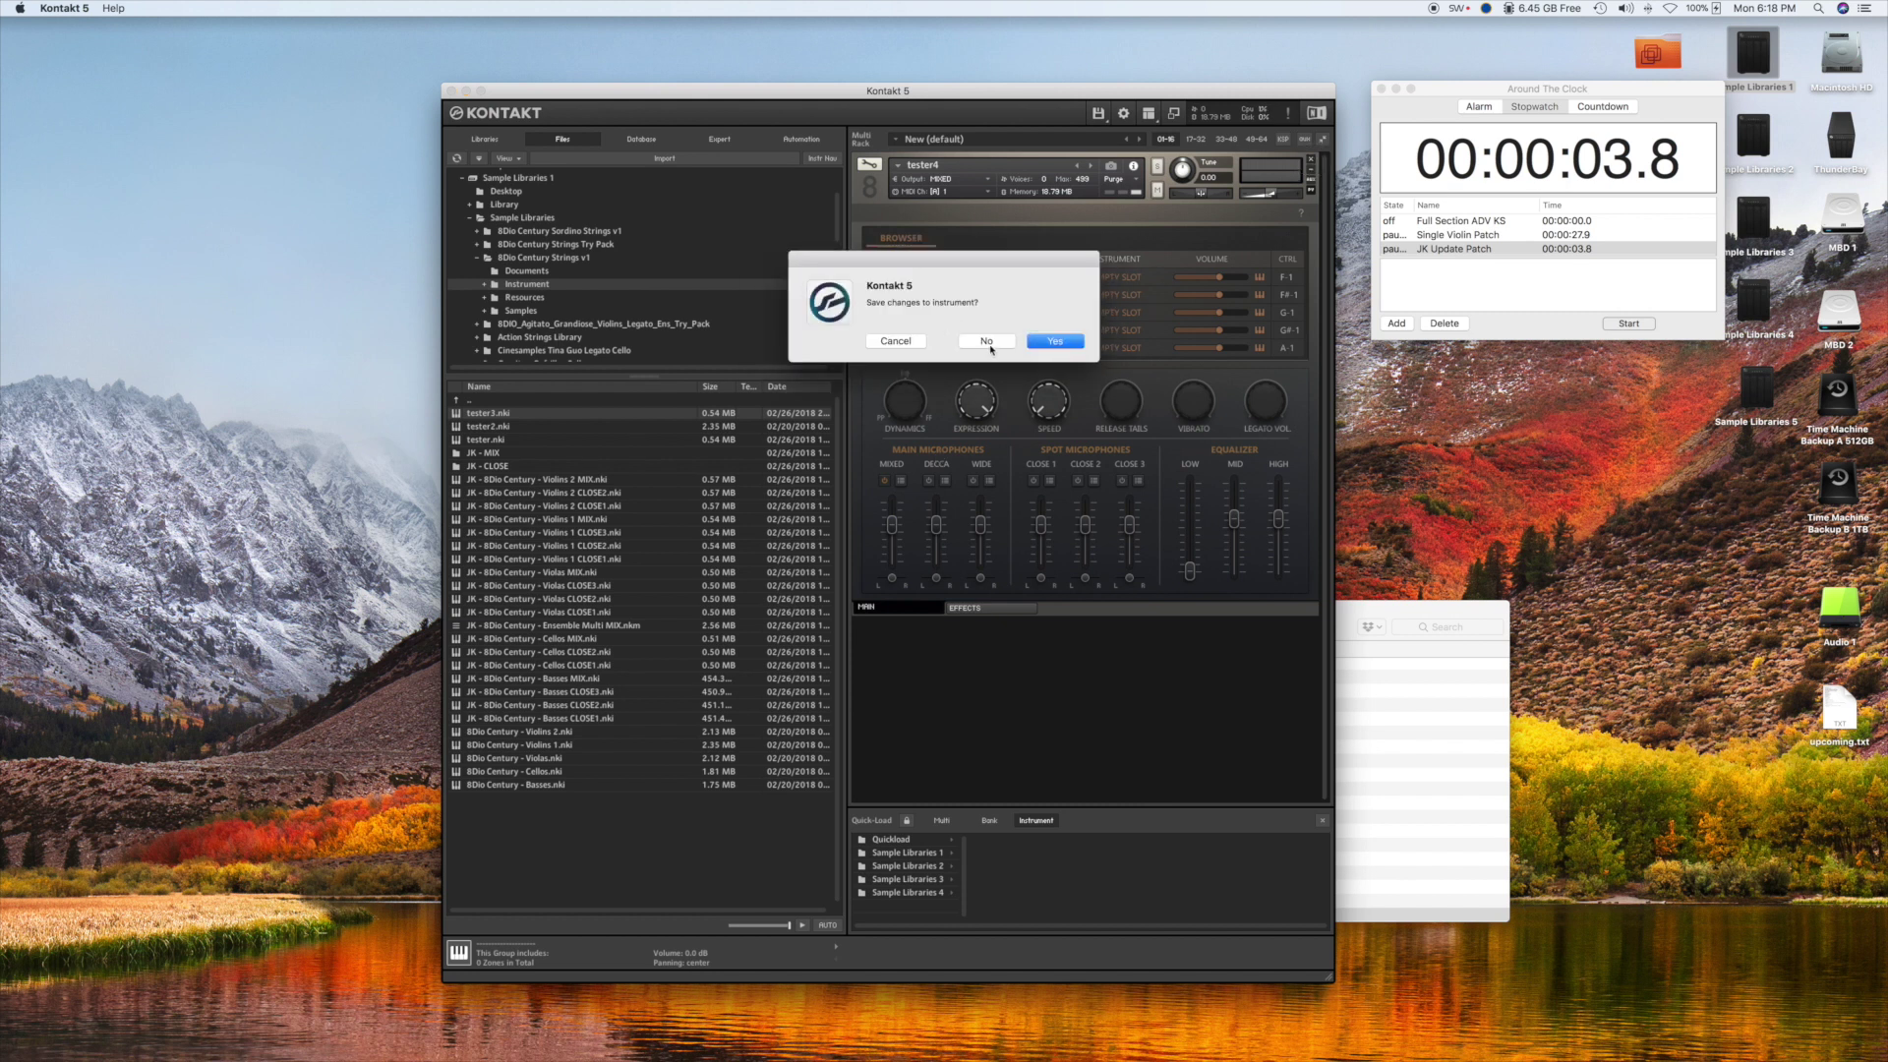
click(1071, 343)
key(Return)
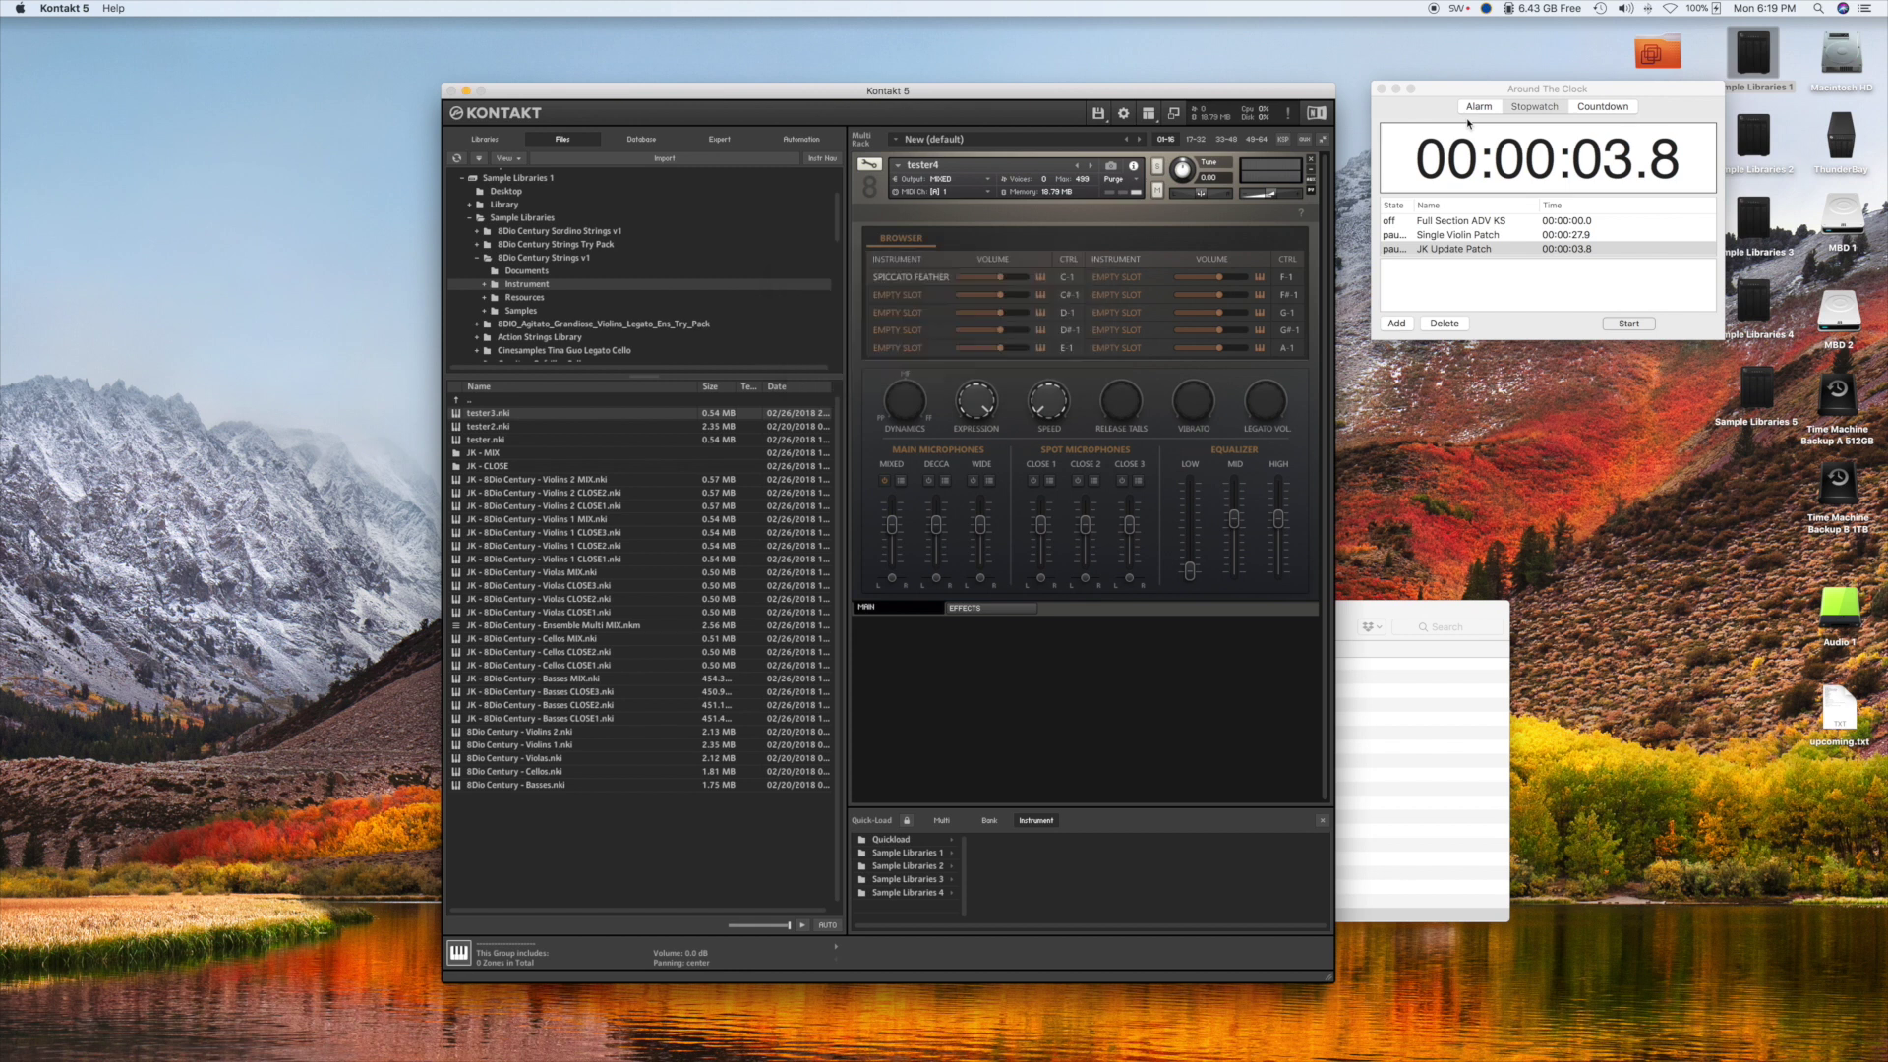